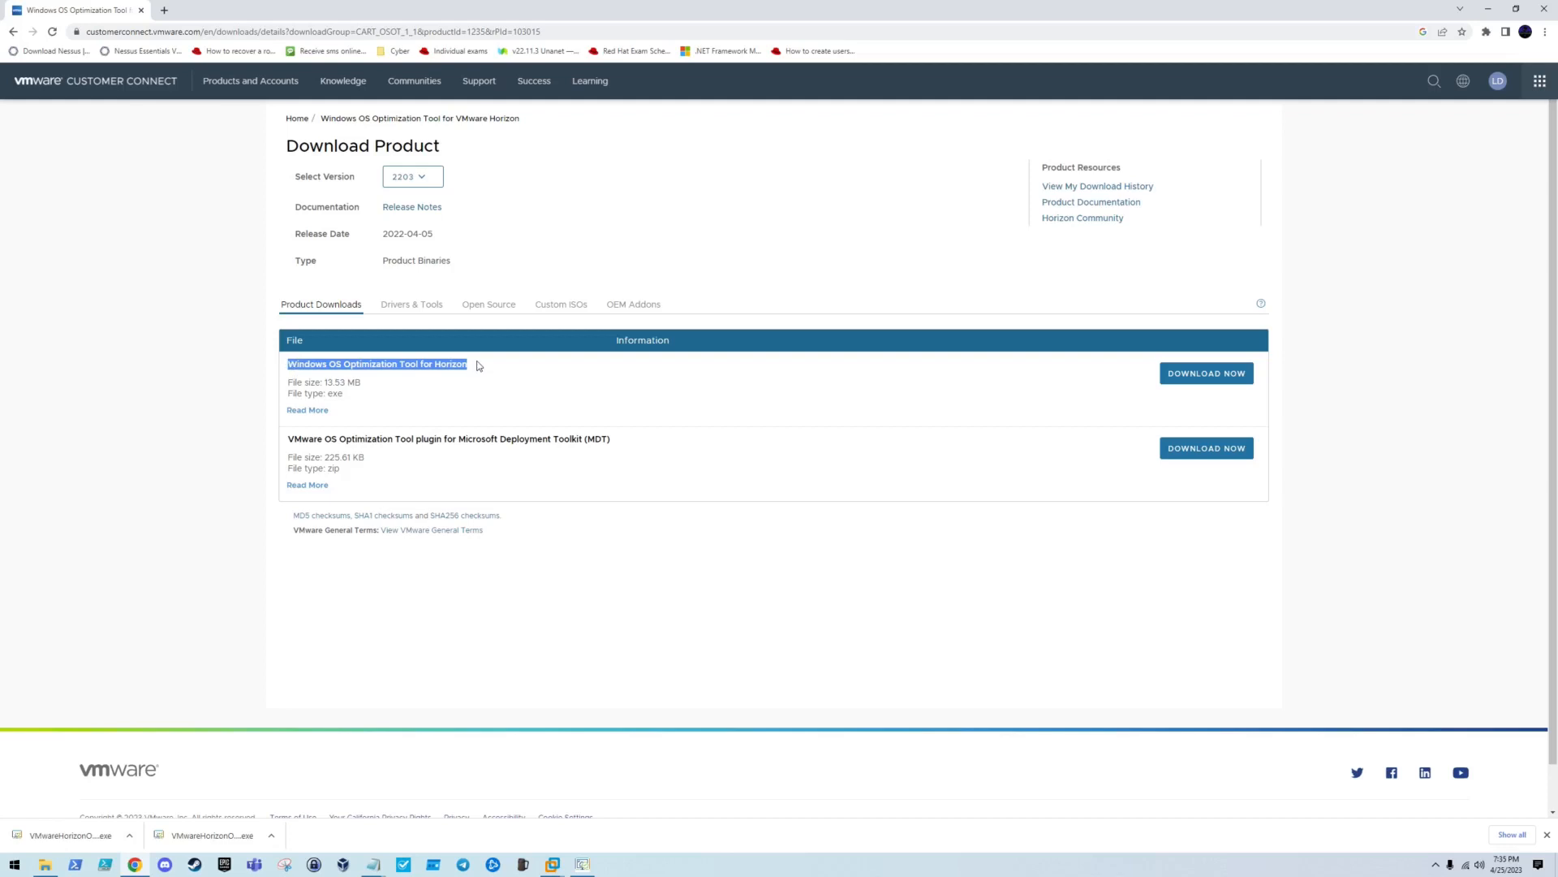
Switch to the Windows 10 virtual machine in VMware Workstation and run the VMwareHorizonOSOptimizationTool file from Downloads as administrator.
click(478, 365)
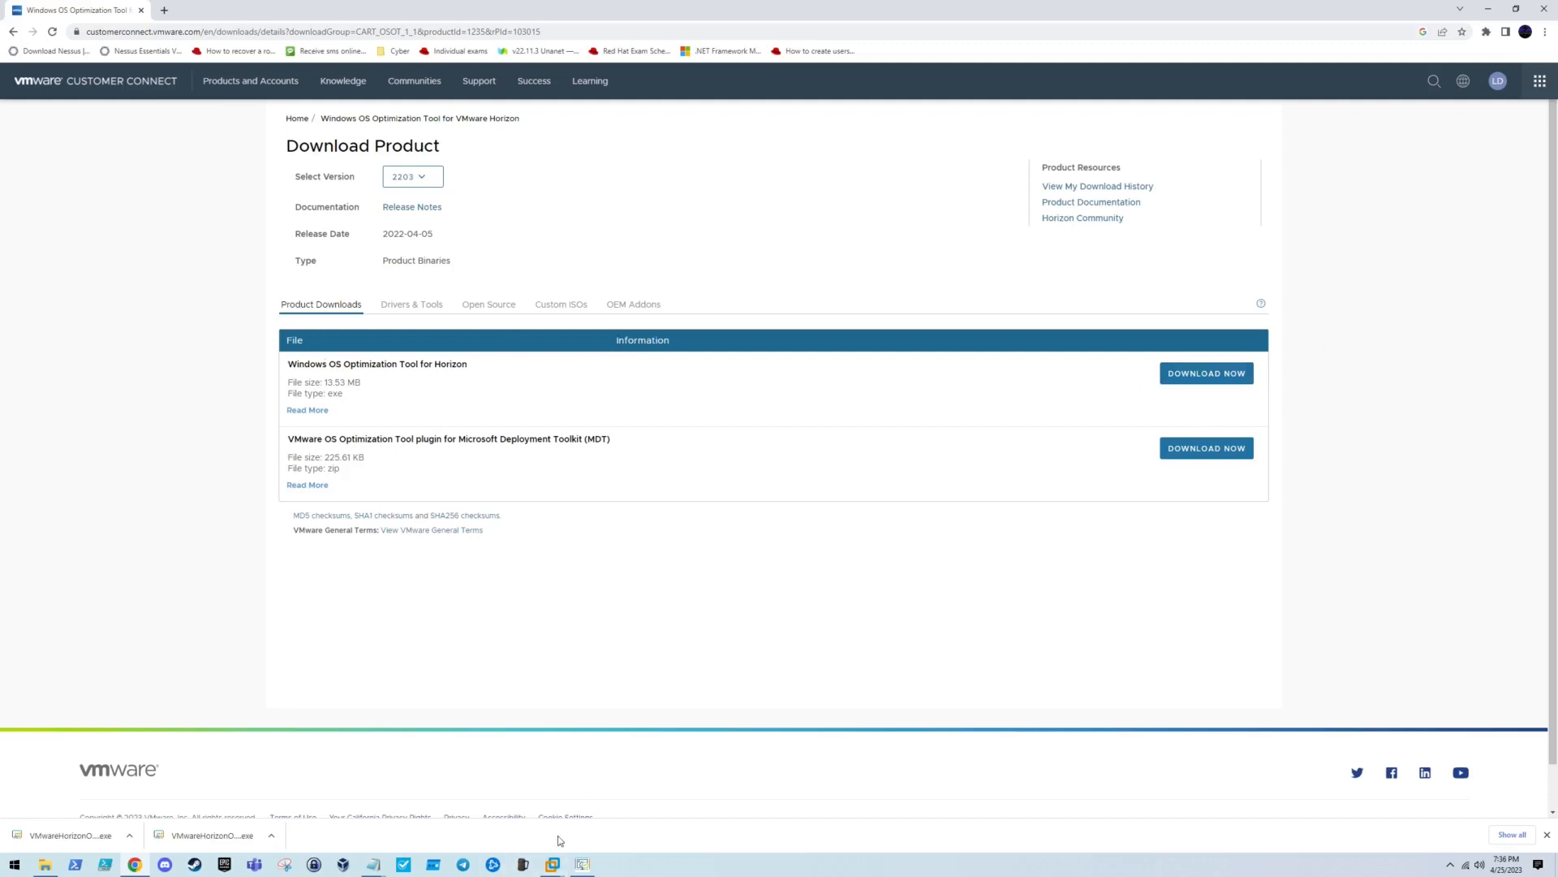
click(559, 862)
click(631, 799)
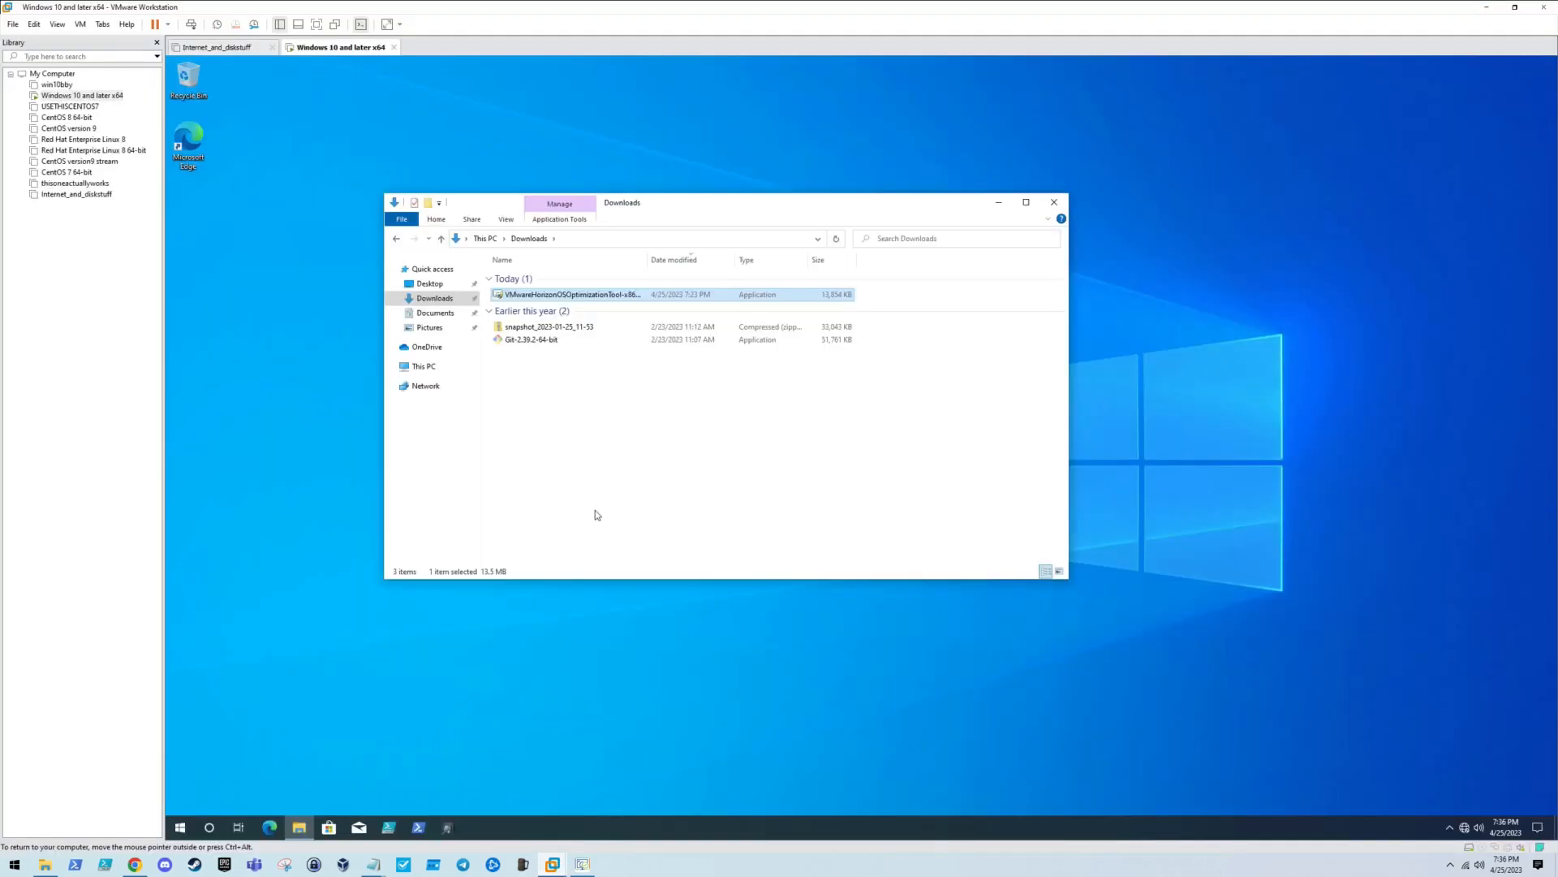
click(588, 446)
drag(679, 205, 743, 218)
click(598, 253)
right_click(601, 253)
click(649, 270)
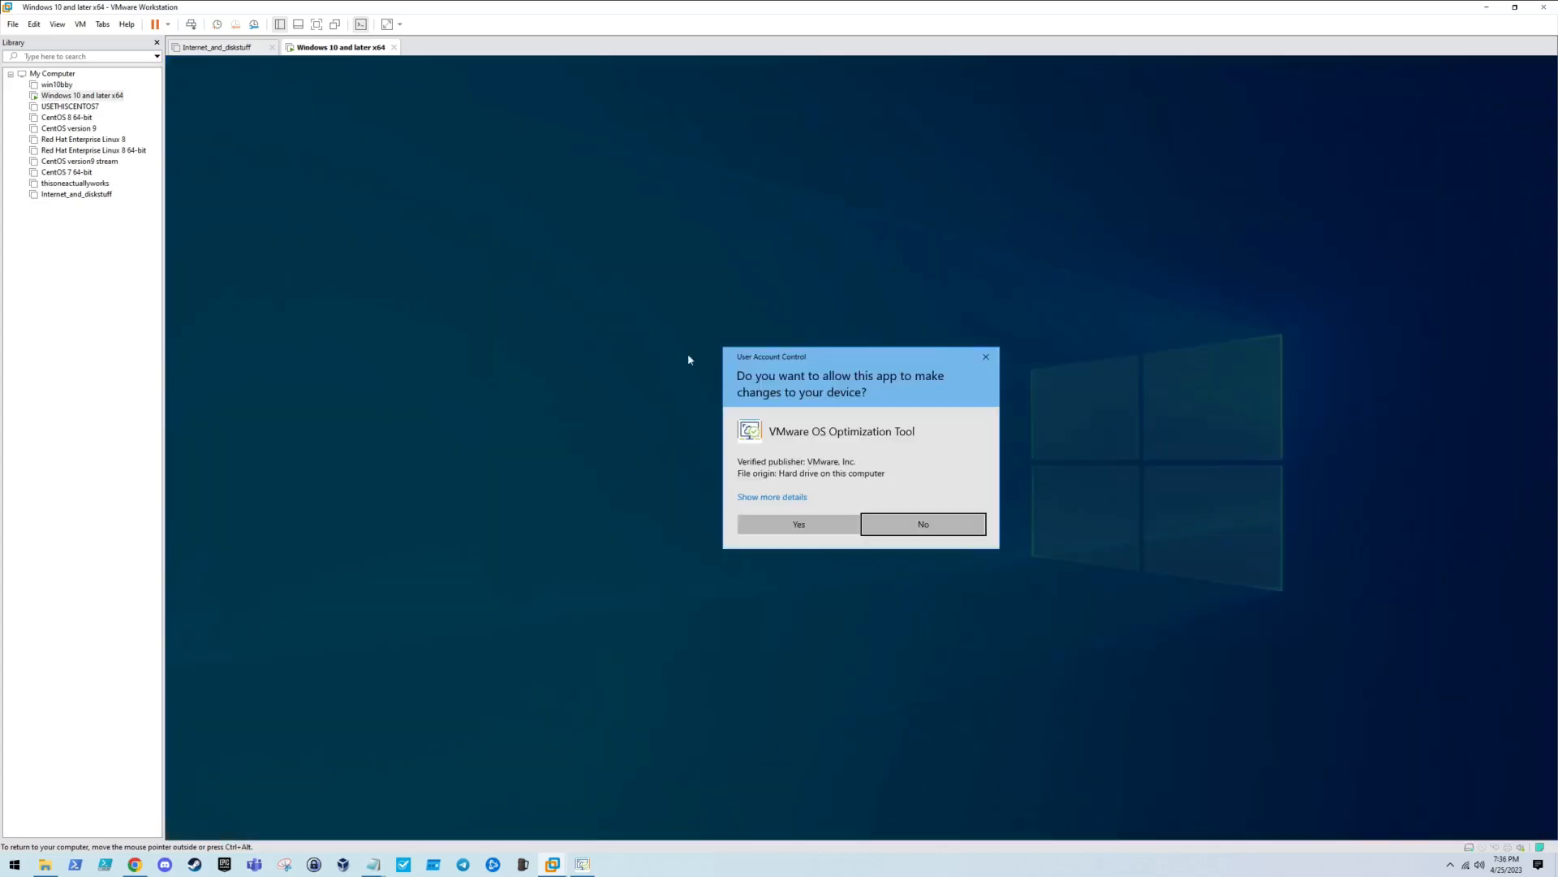
click(801, 519)
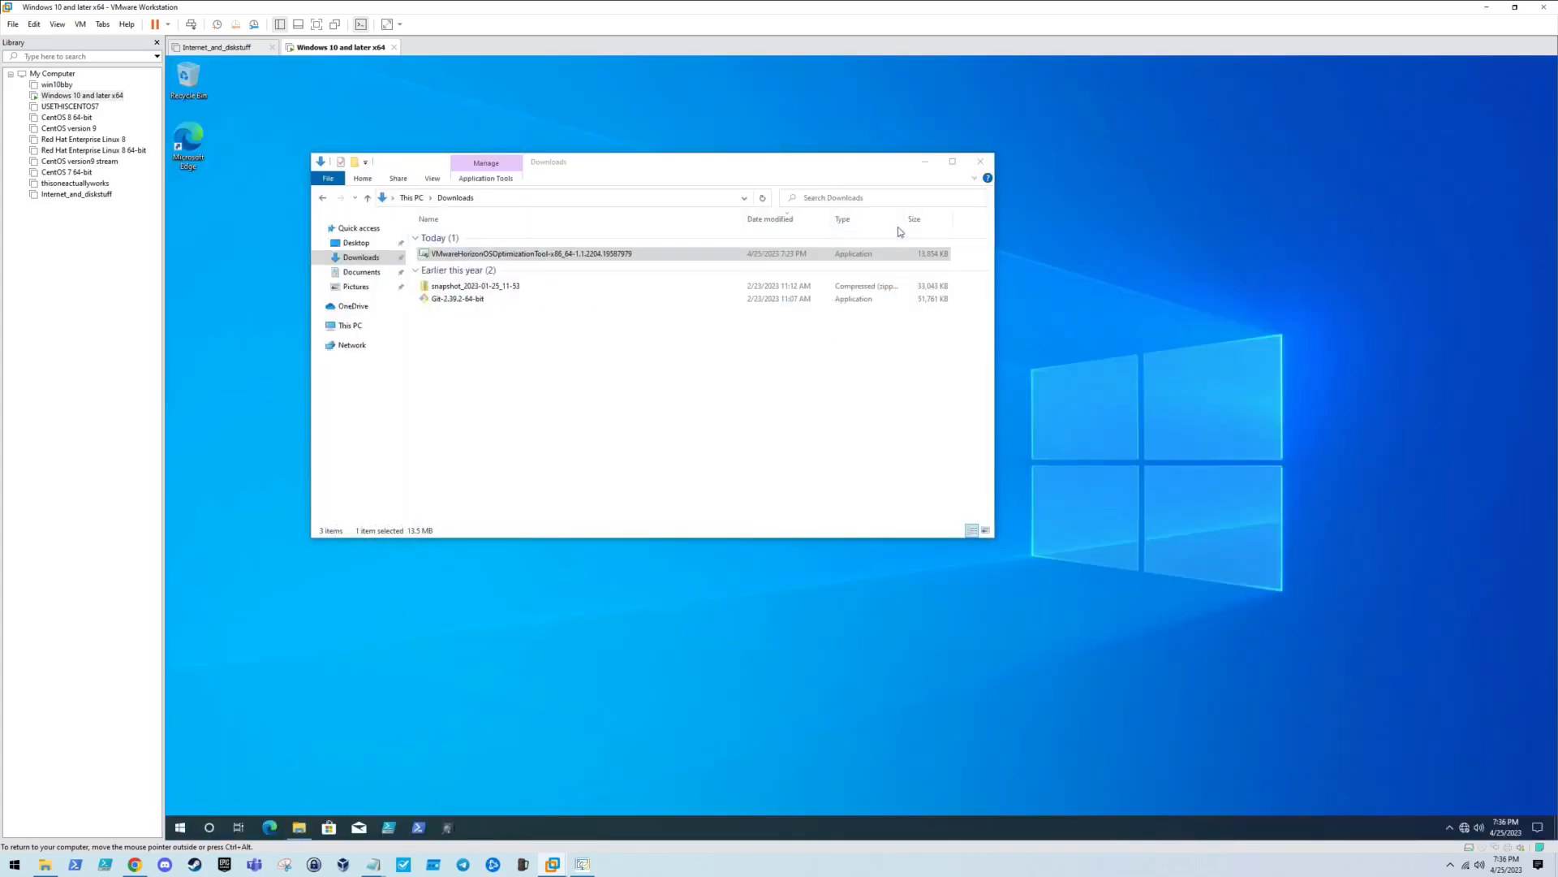
Accept the optimization tool's end user license agreement, continue, and minimize the Downloads window.
click(413, 485)
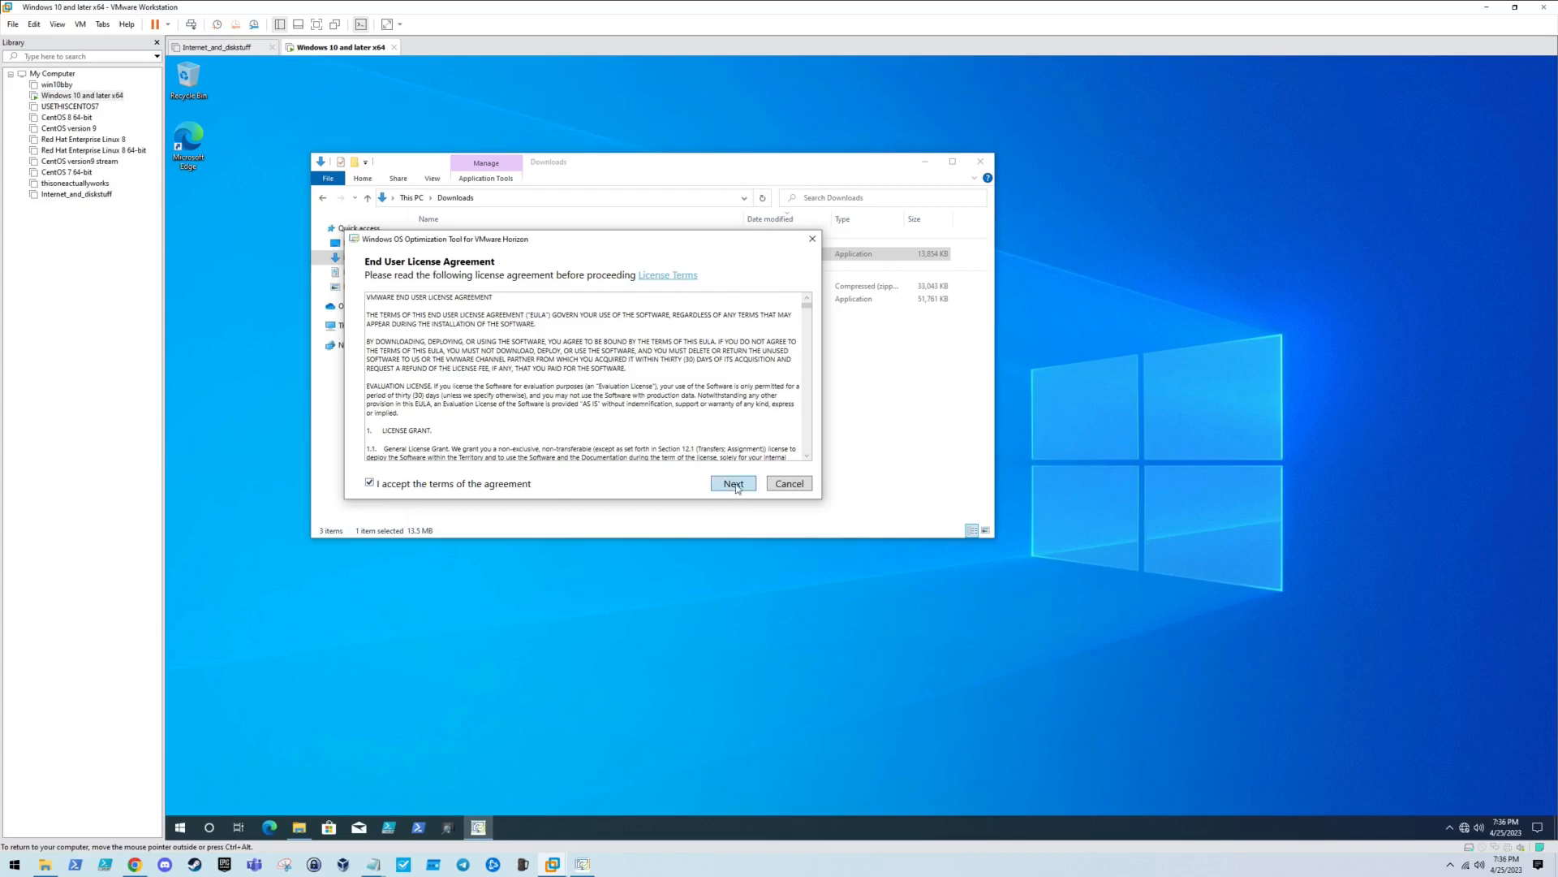
click(735, 483)
click(923, 164)
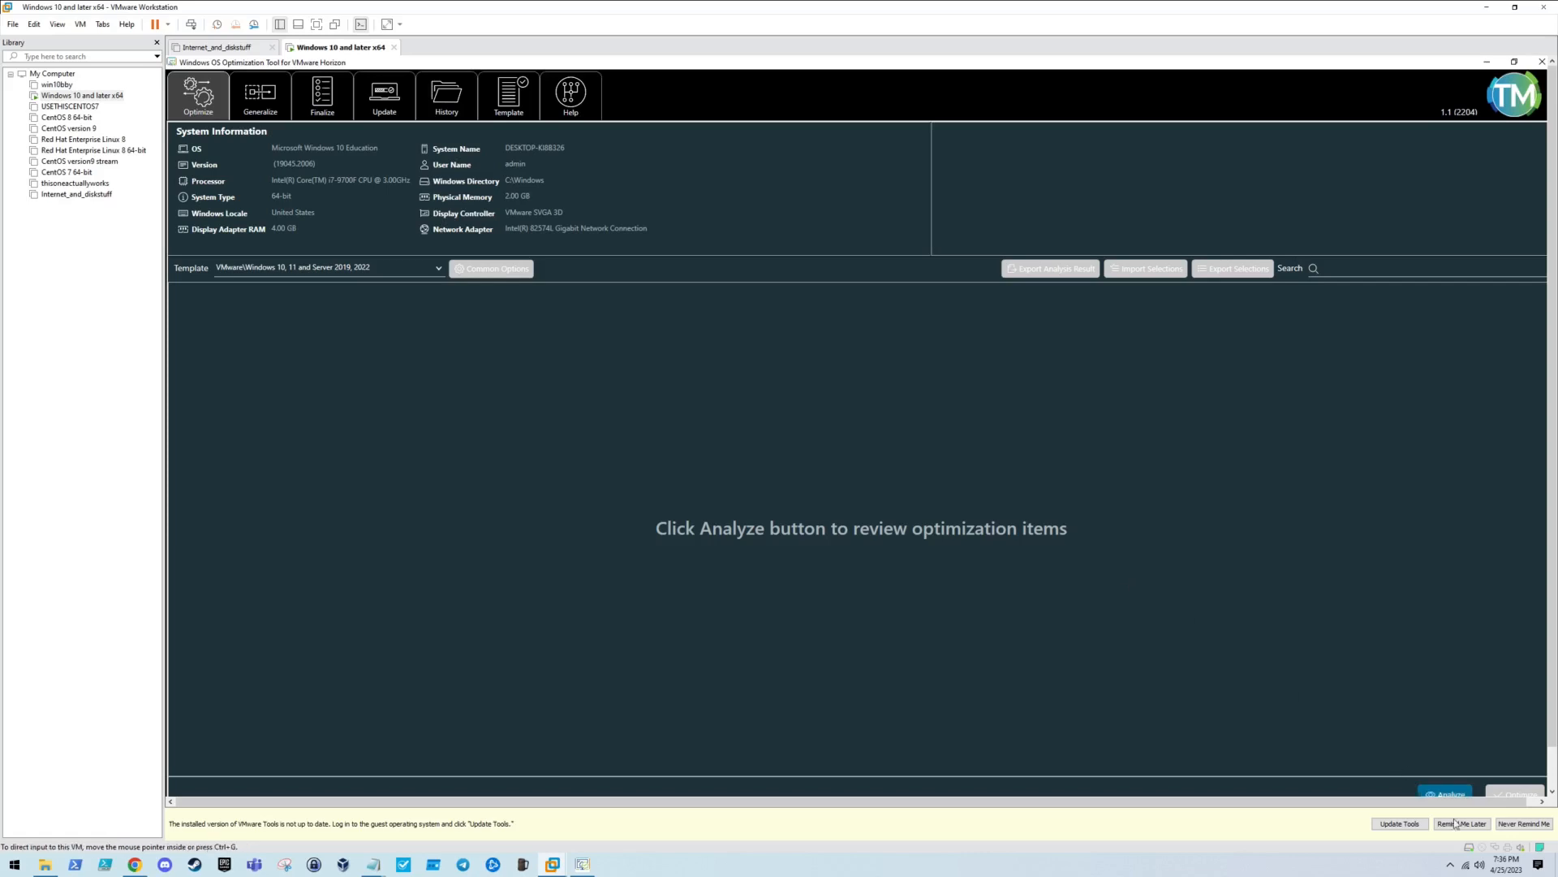
Turn off the VMware Tools update reminder permanently and analyze the system with the Windows 10, 11 and Server 2019, 2022 template.
click(1506, 824)
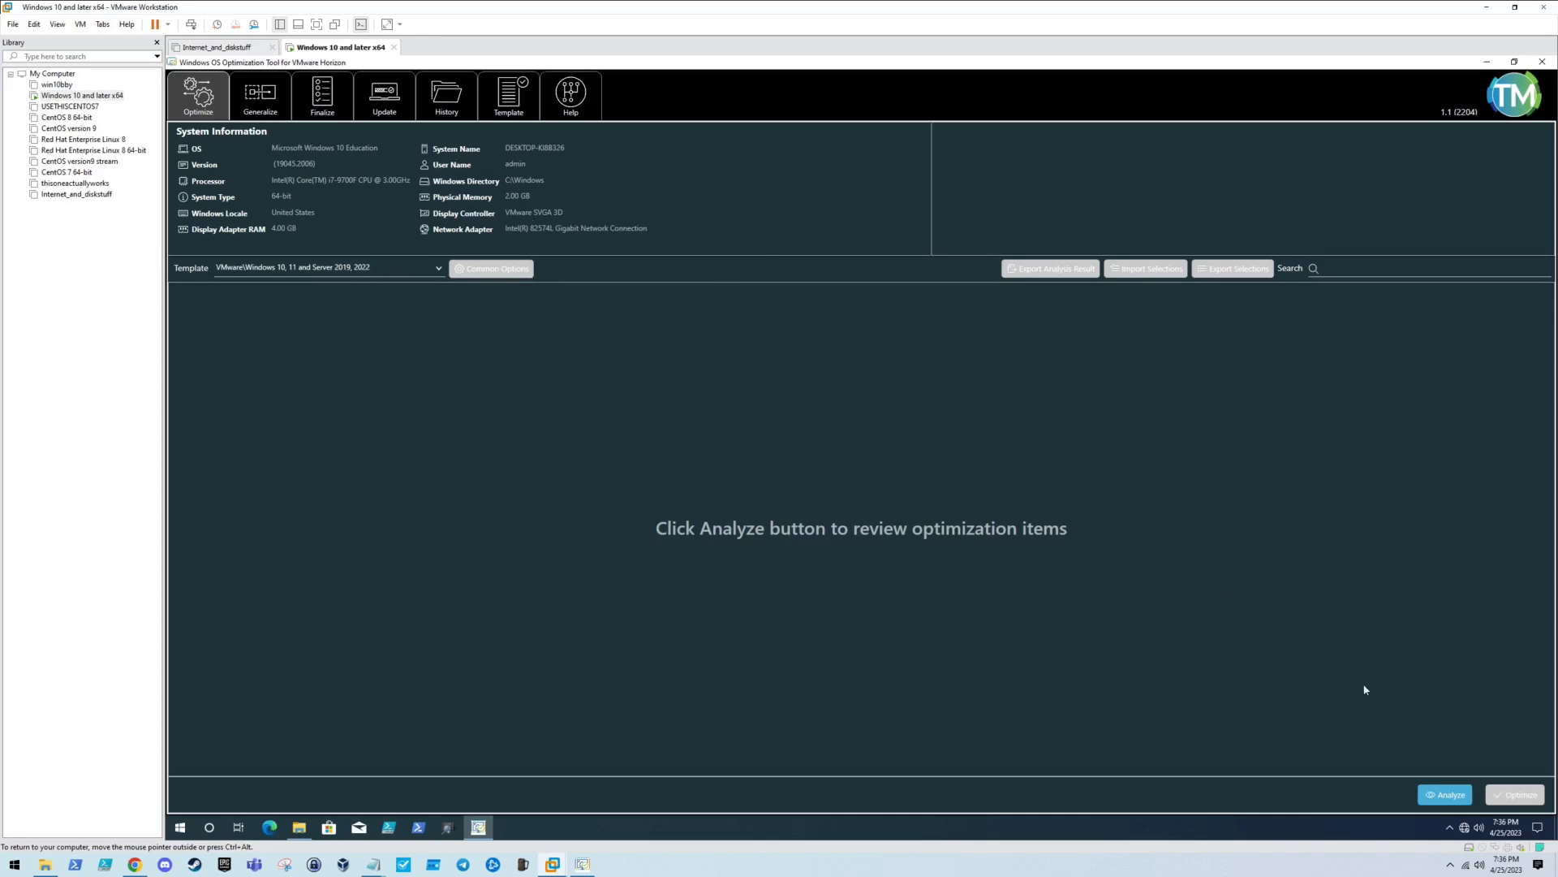
click(1433, 804)
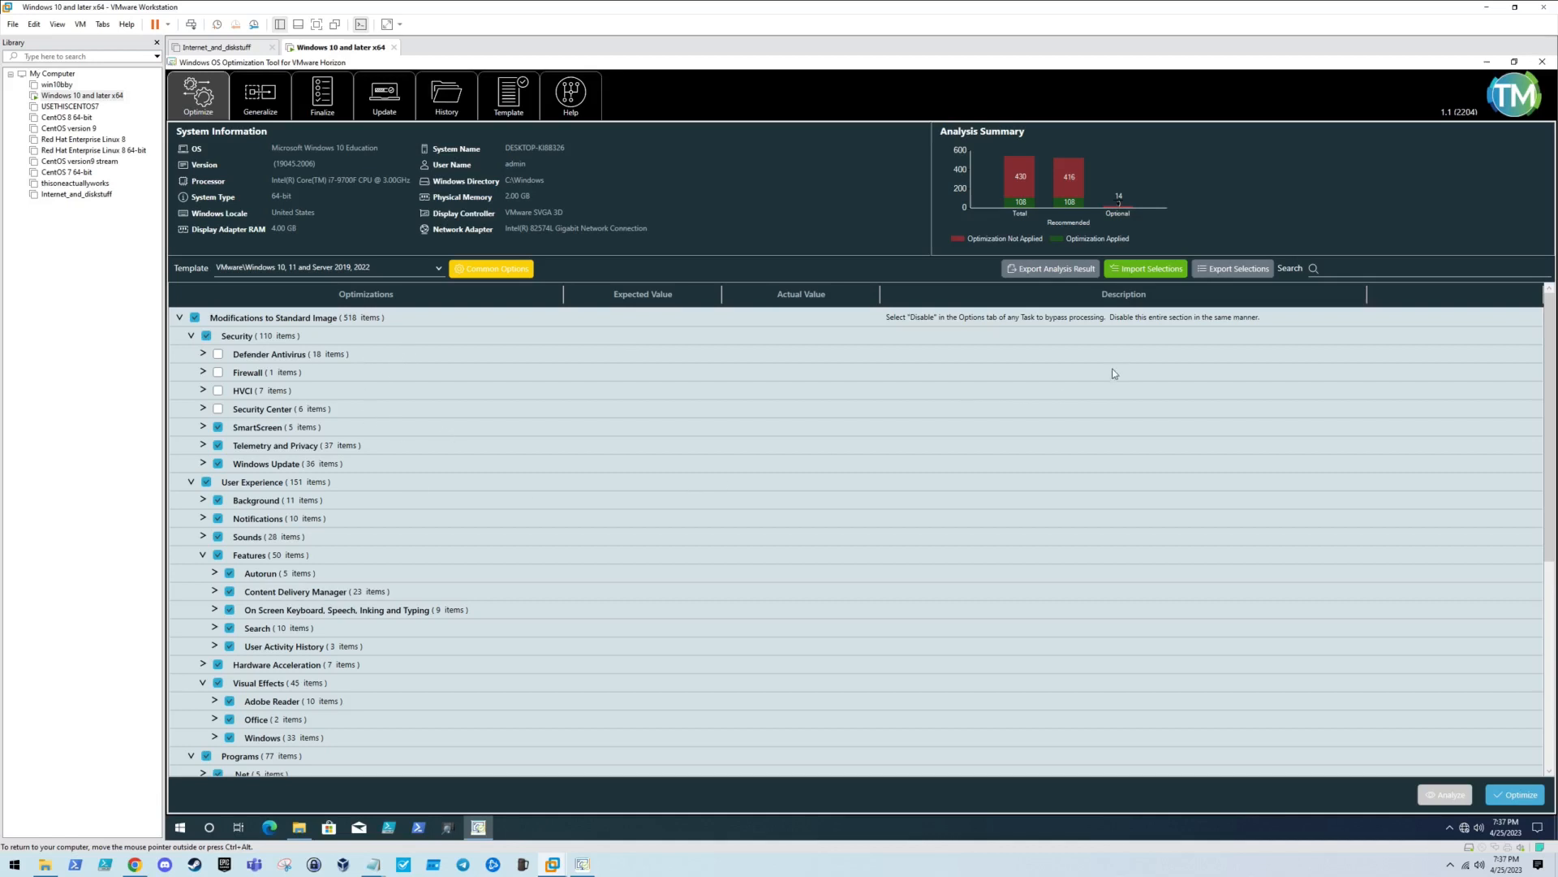
Collapse the Security, User Experience, Programs and System categories in the optimization list.
scroll(539, 495, down, 2)
scroll(539, 495, up, 2)
click(192, 335)
click(191, 354)
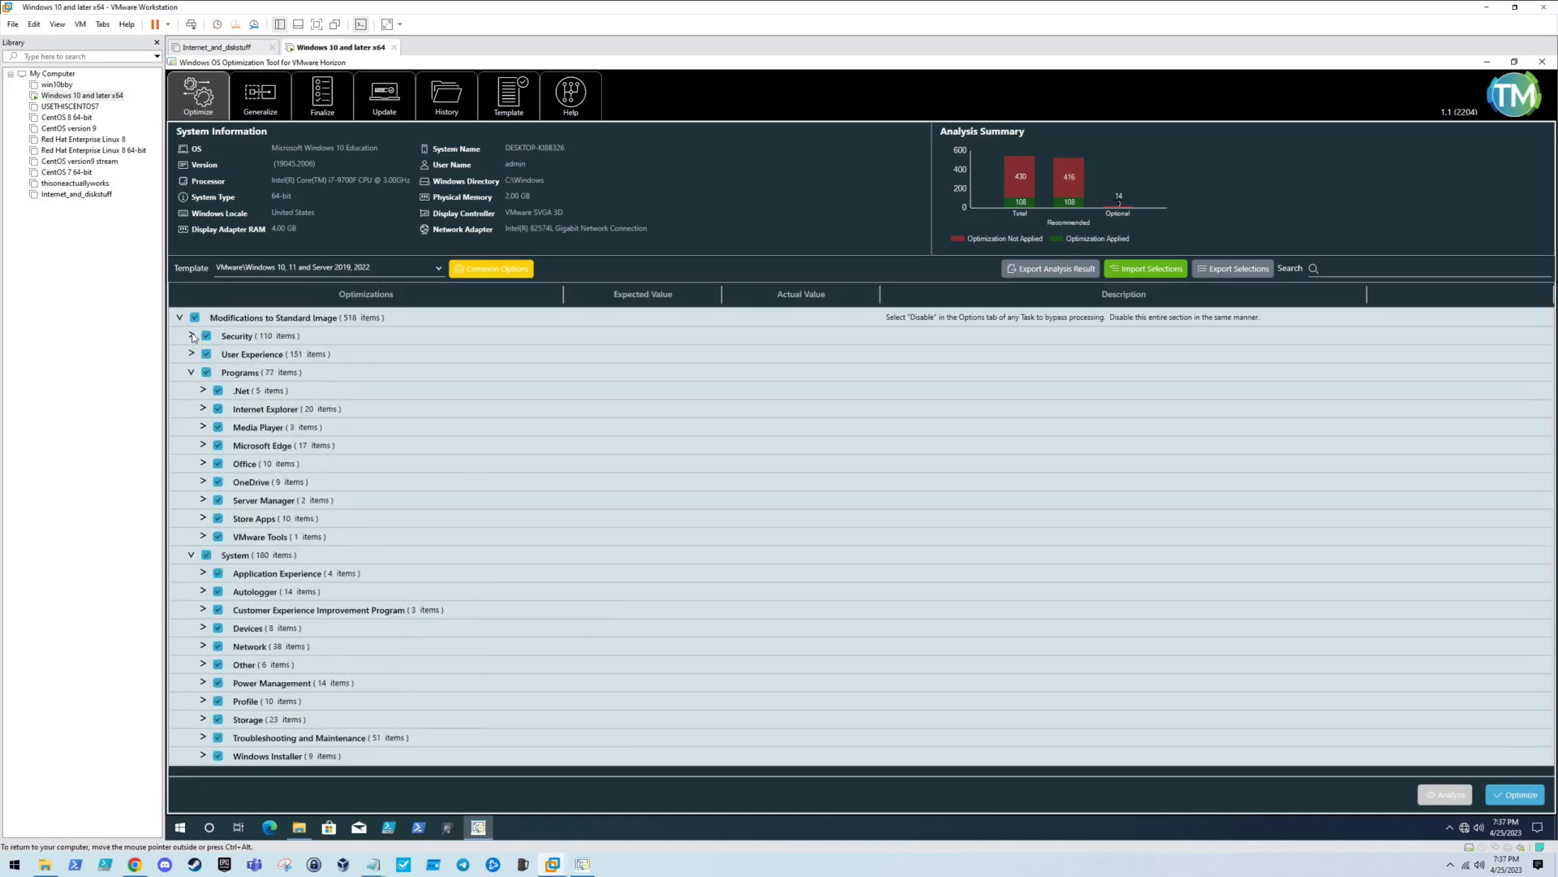
click(192, 372)
click(192, 391)
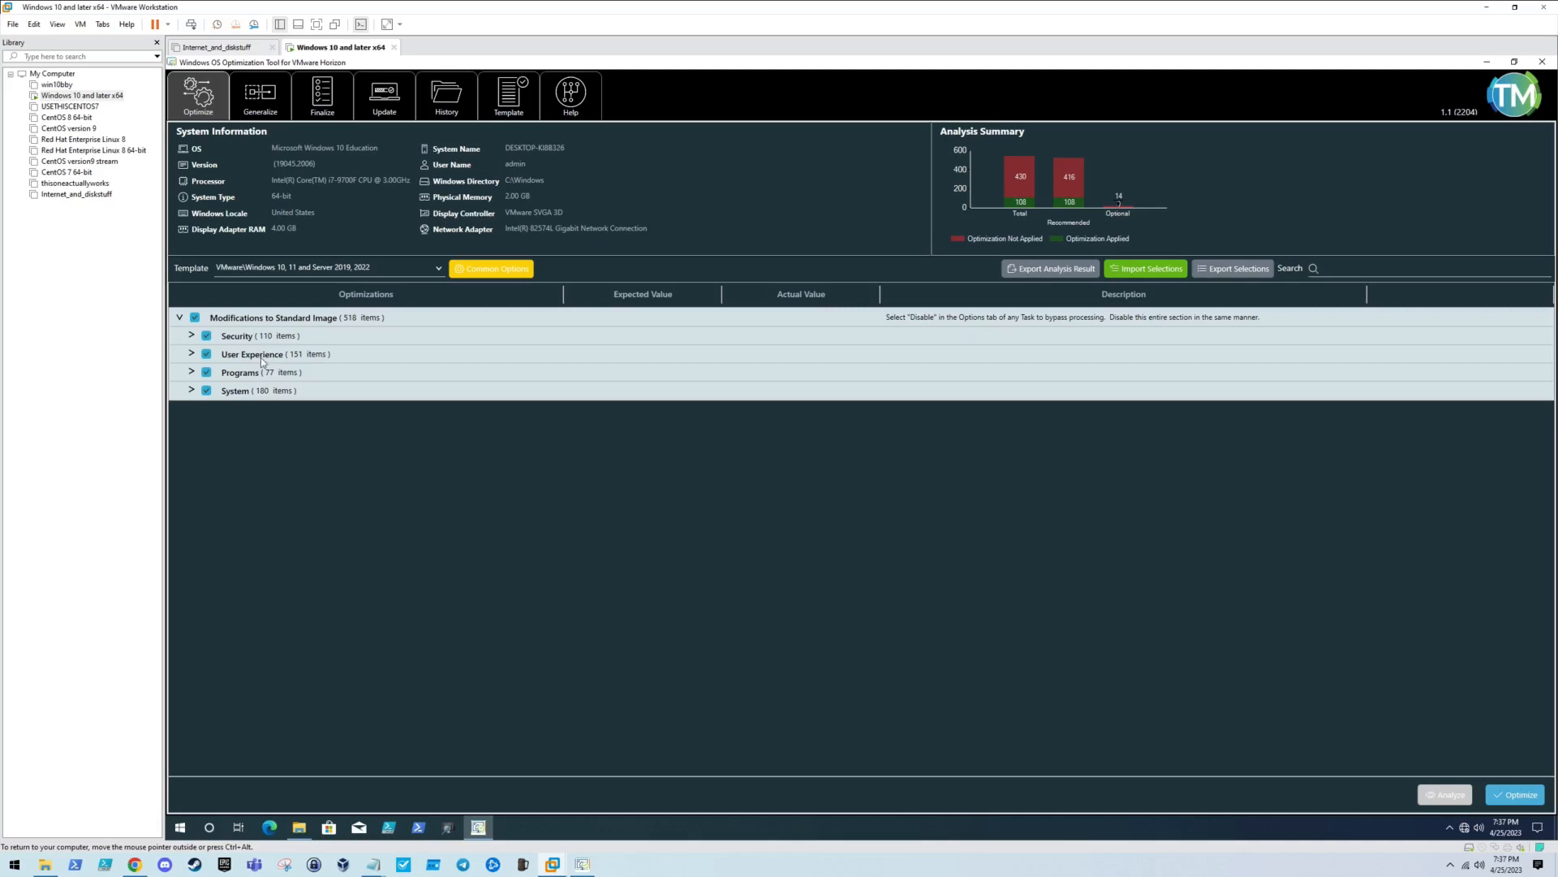
Examine which optimization groups the Security, User Experience and System categories contain.
click(190, 337)
click(190, 336)
click(191, 336)
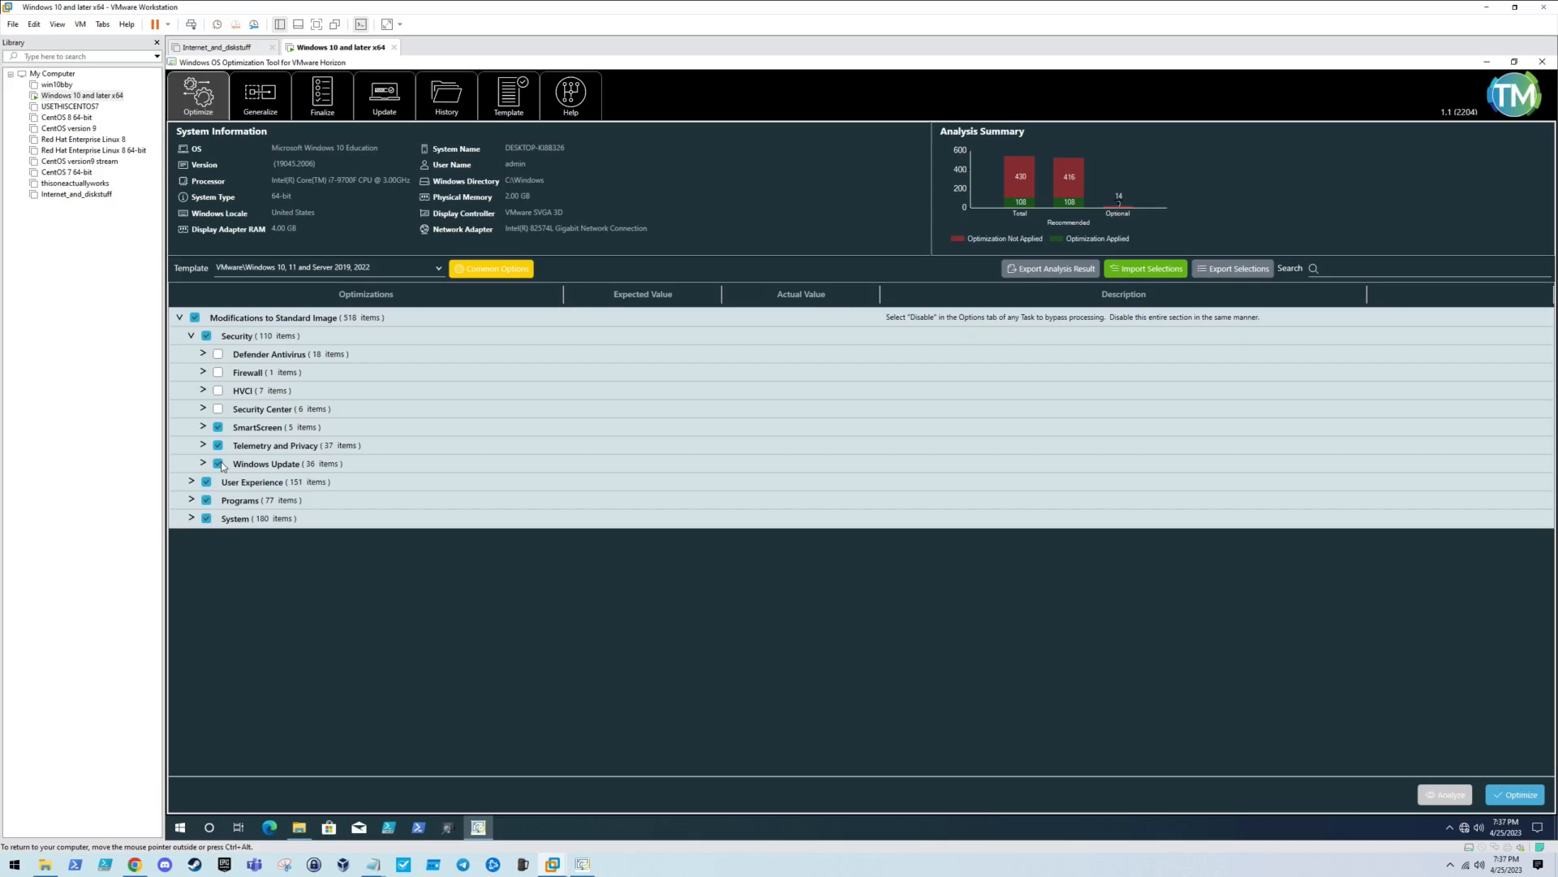
click(191, 335)
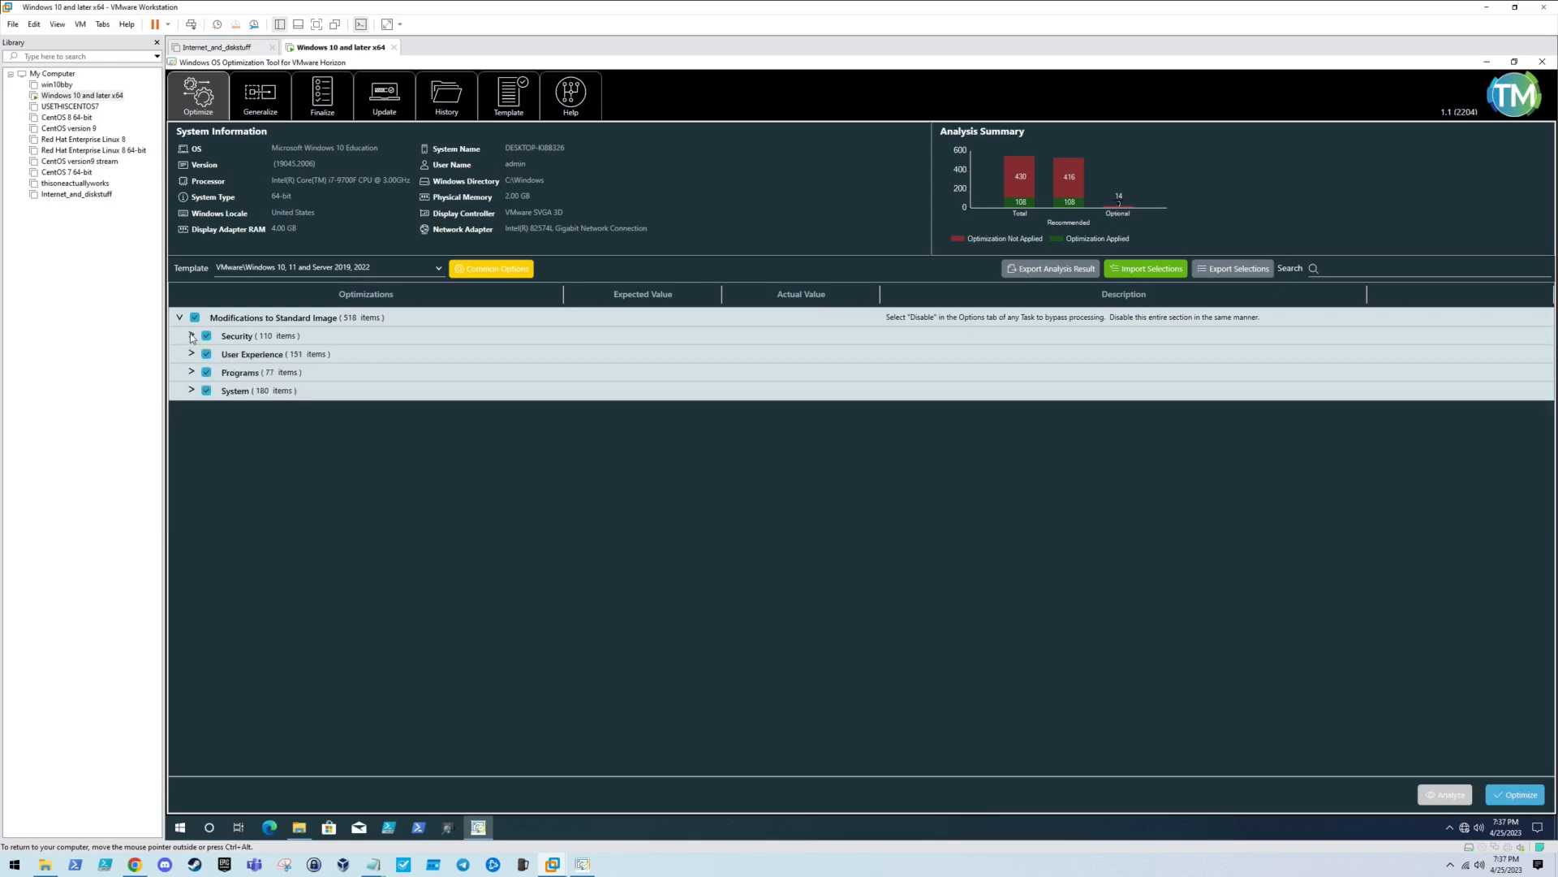
click(192, 354)
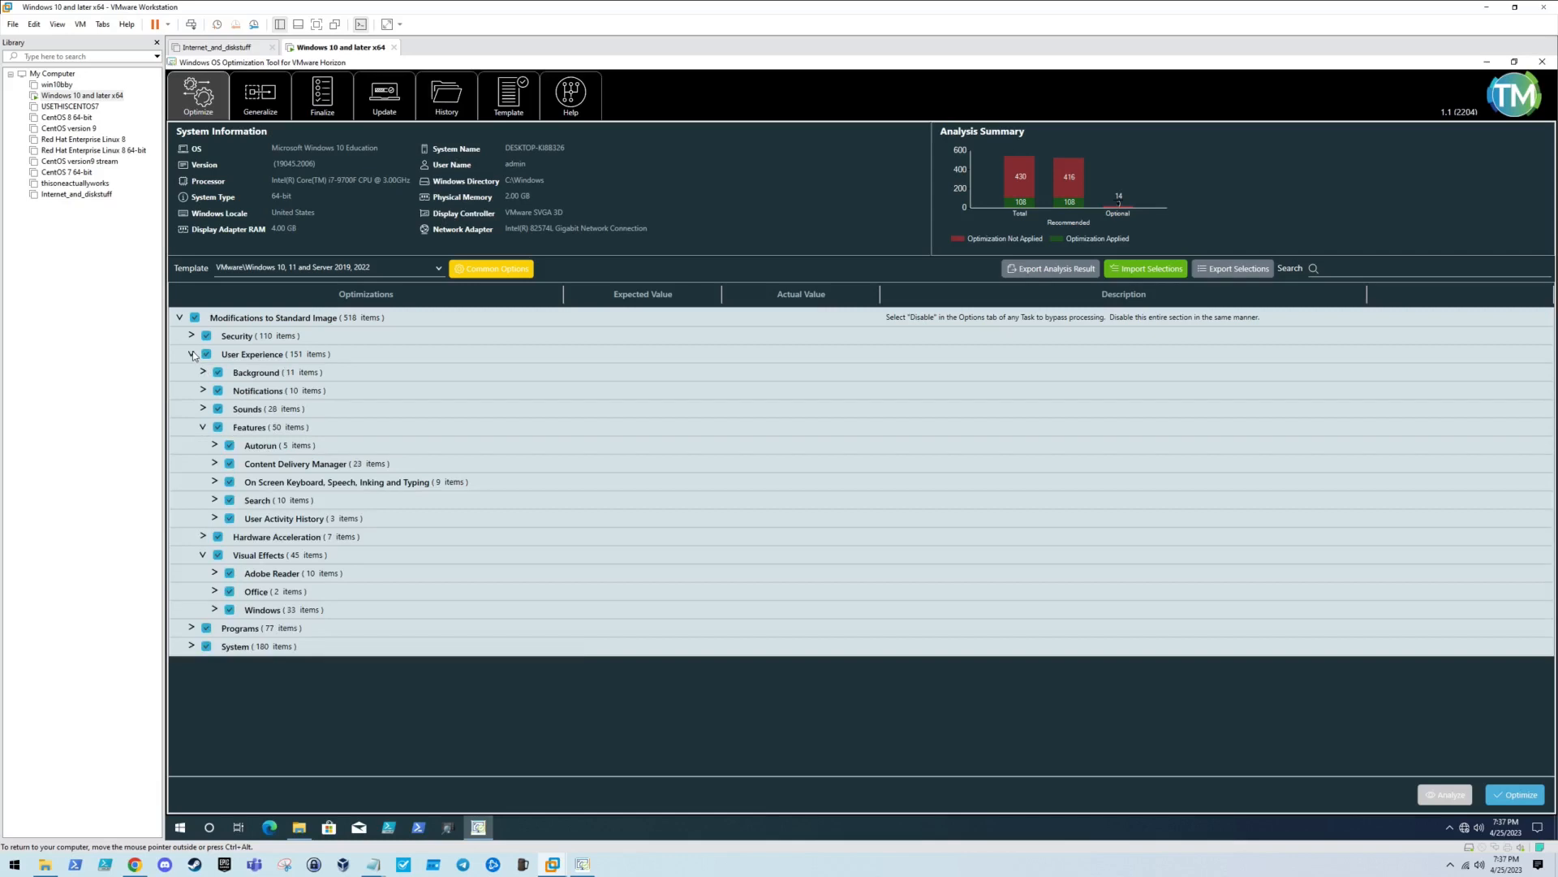
click(193, 354)
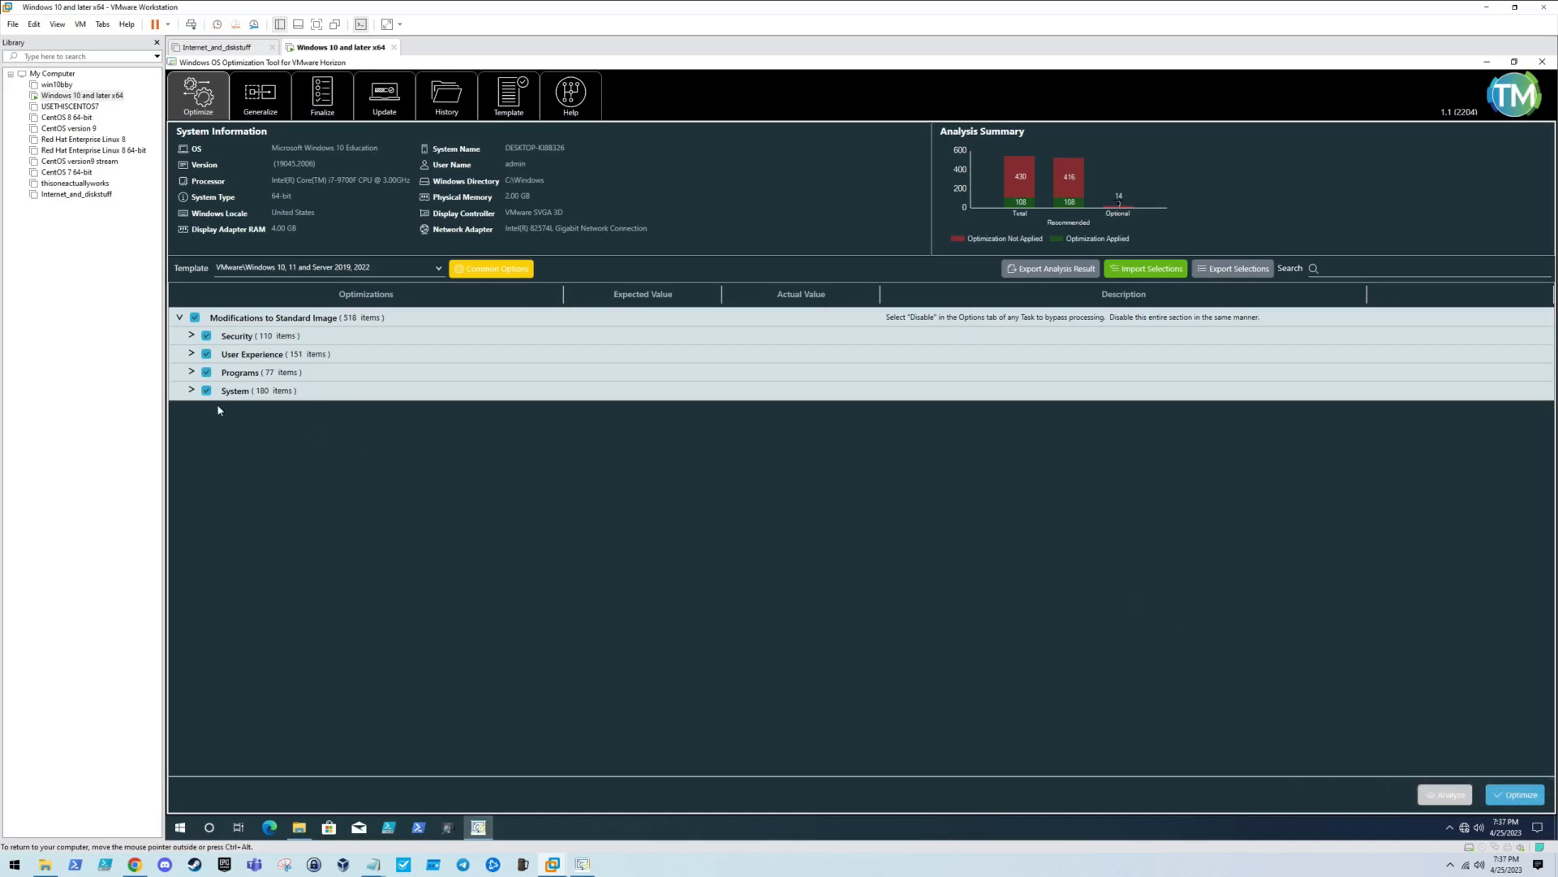
click(193, 391)
click(192, 391)
Exclude the whole Security category and the Store Apps group under Programs from the optimizations.
click(206, 335)
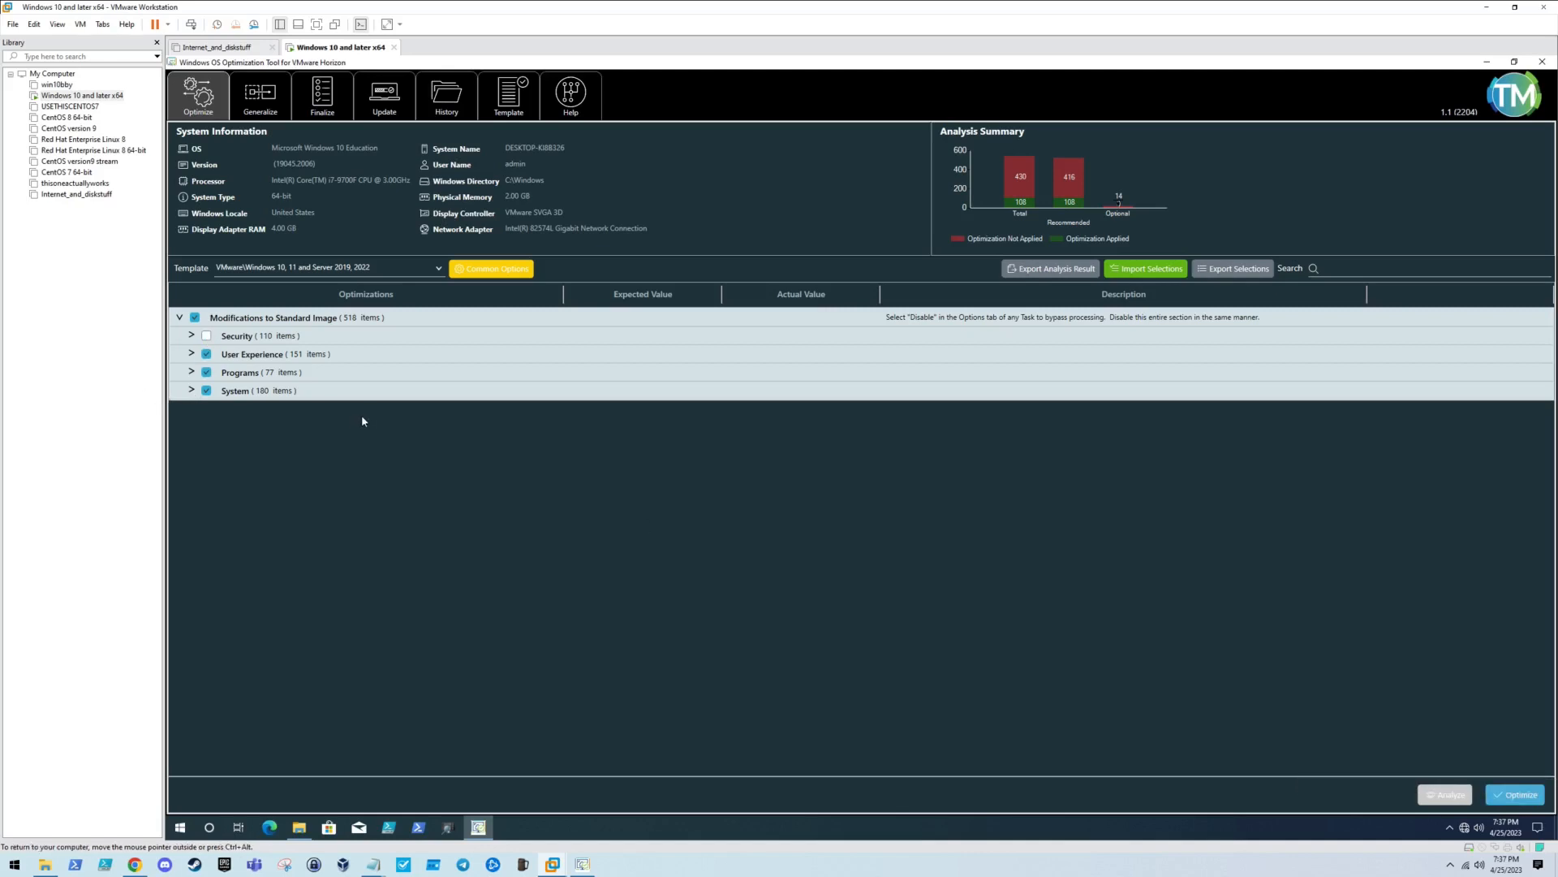
click(193, 354)
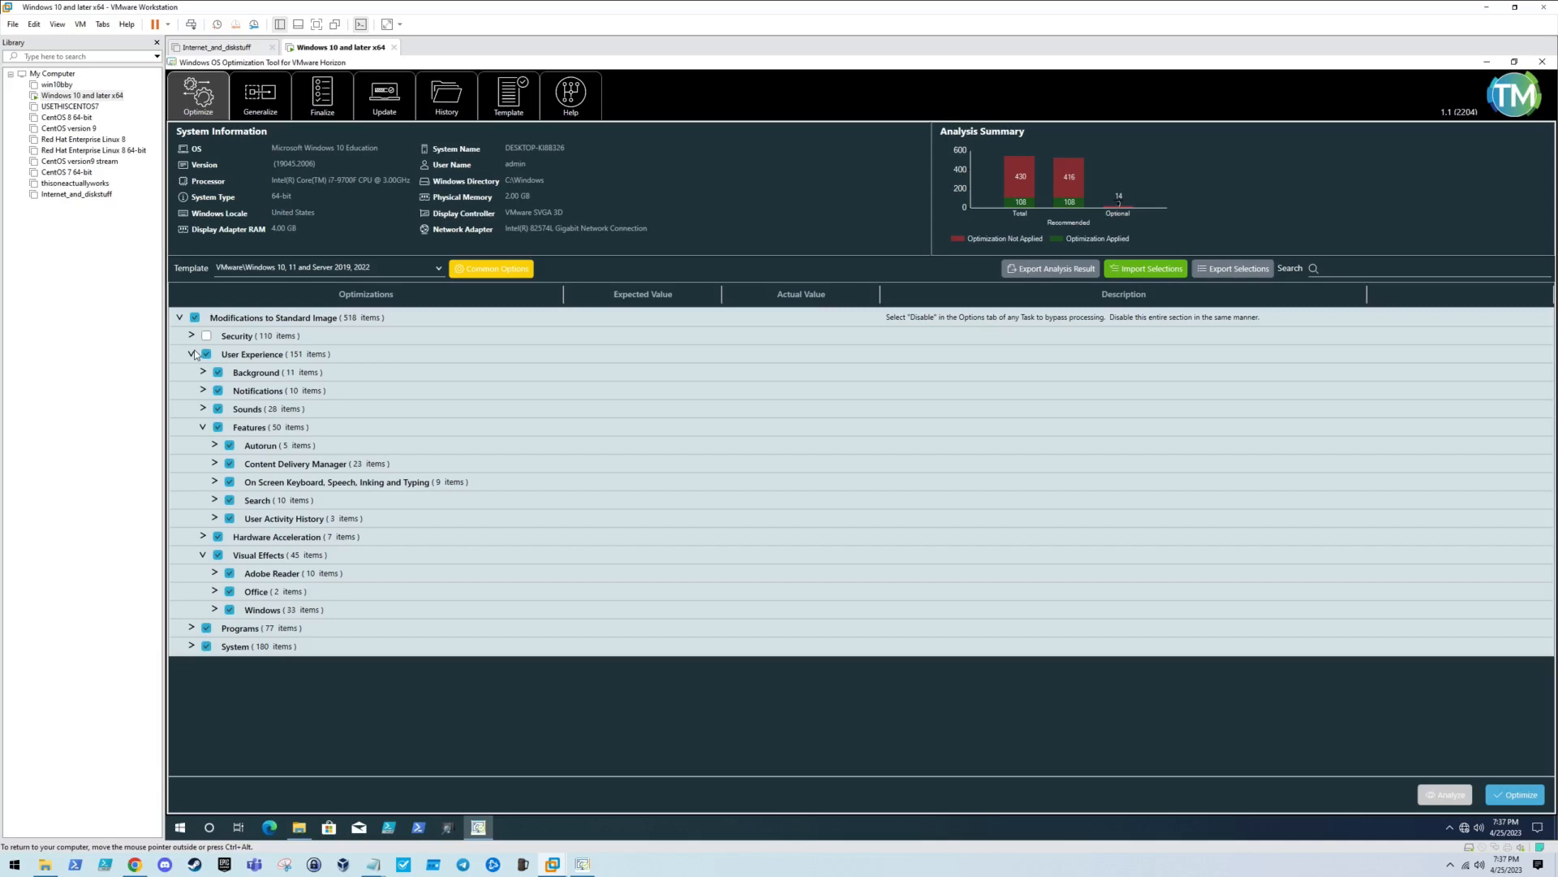
click(192, 354)
click(192, 371)
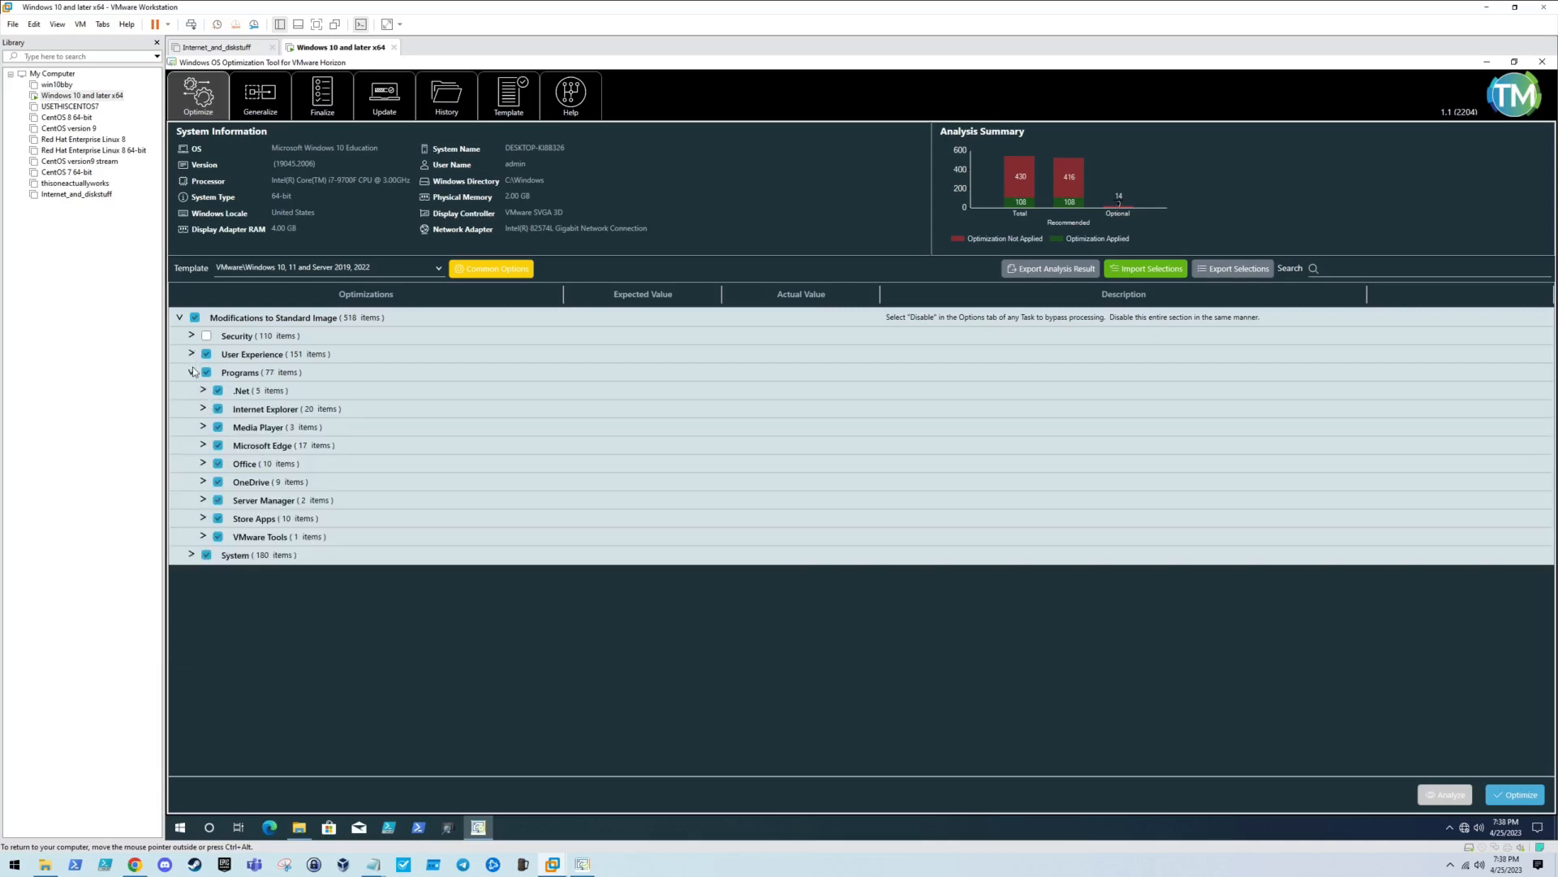
click(218, 518)
click(202, 518)
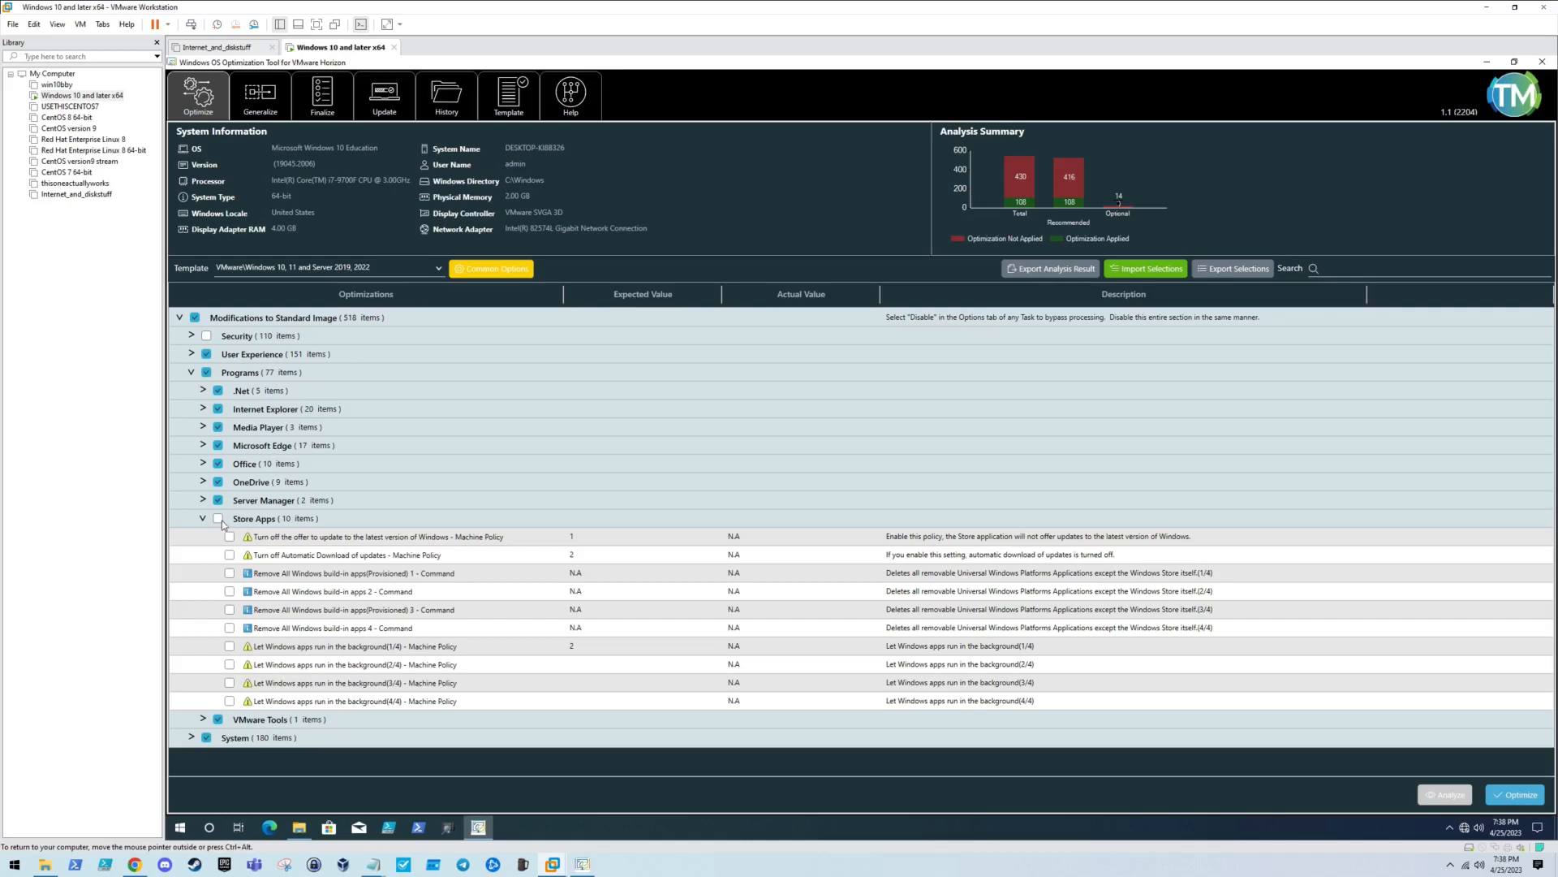
click(204, 519)
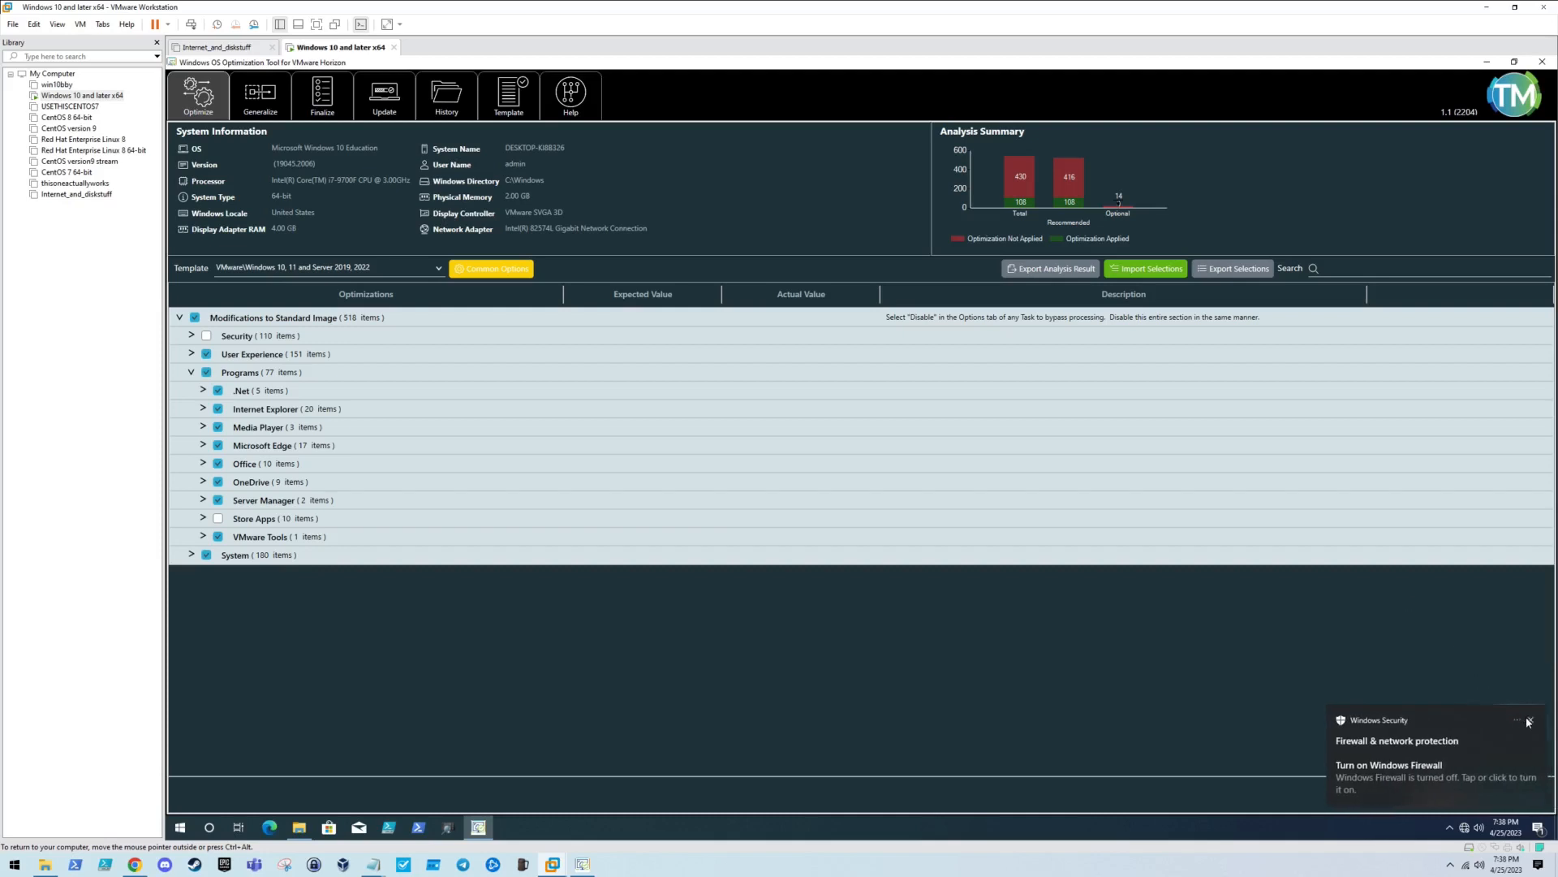
Dismiss the Windows Firewall notification and run the optimization with the selected items.
click(1529, 722)
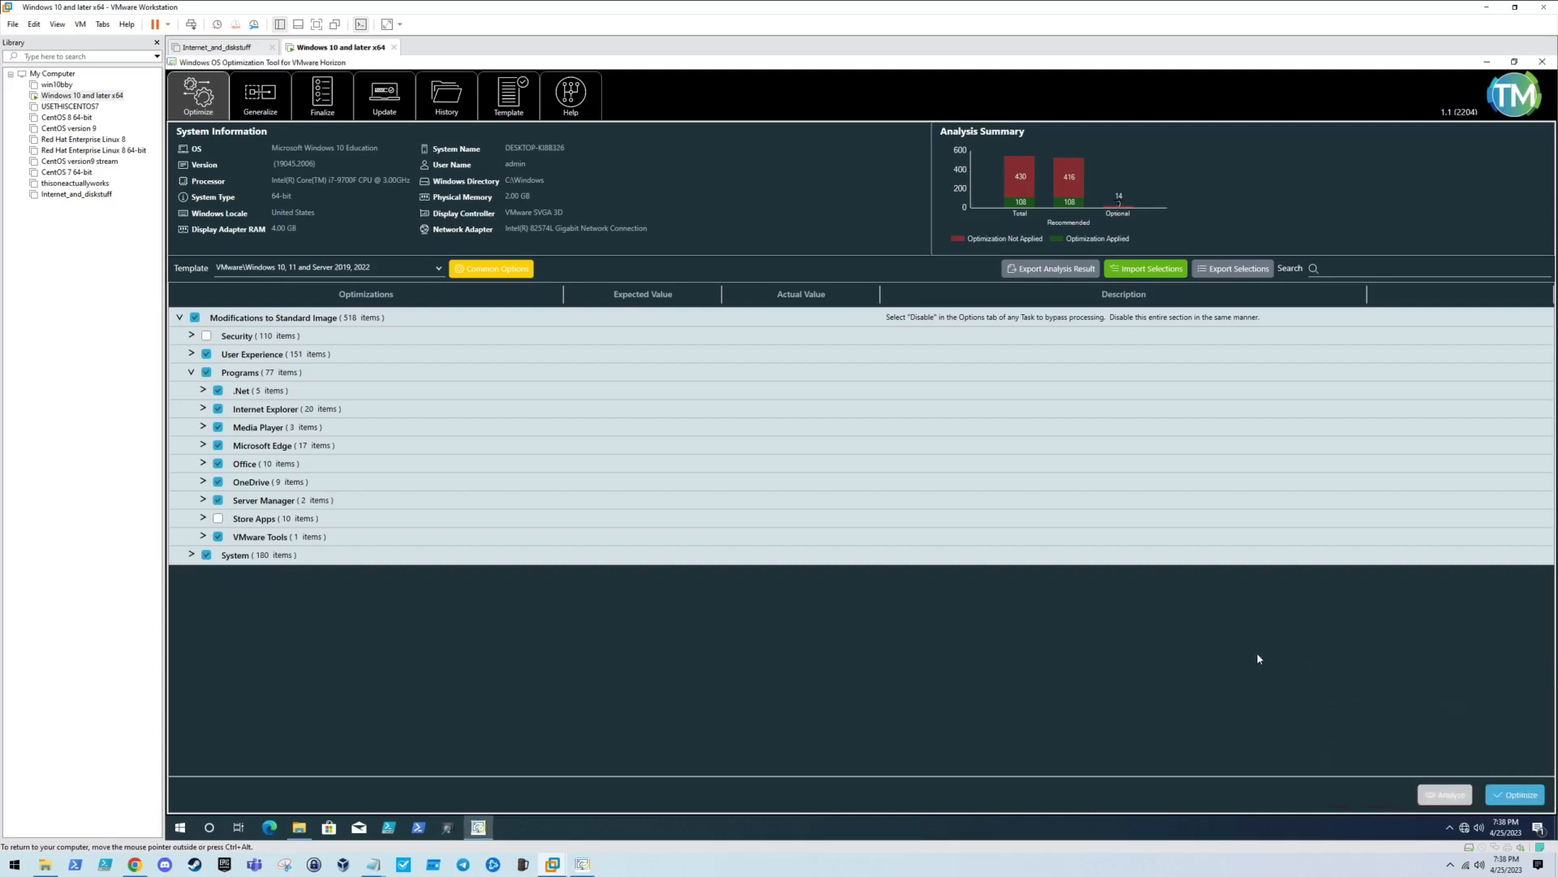
click(1527, 800)
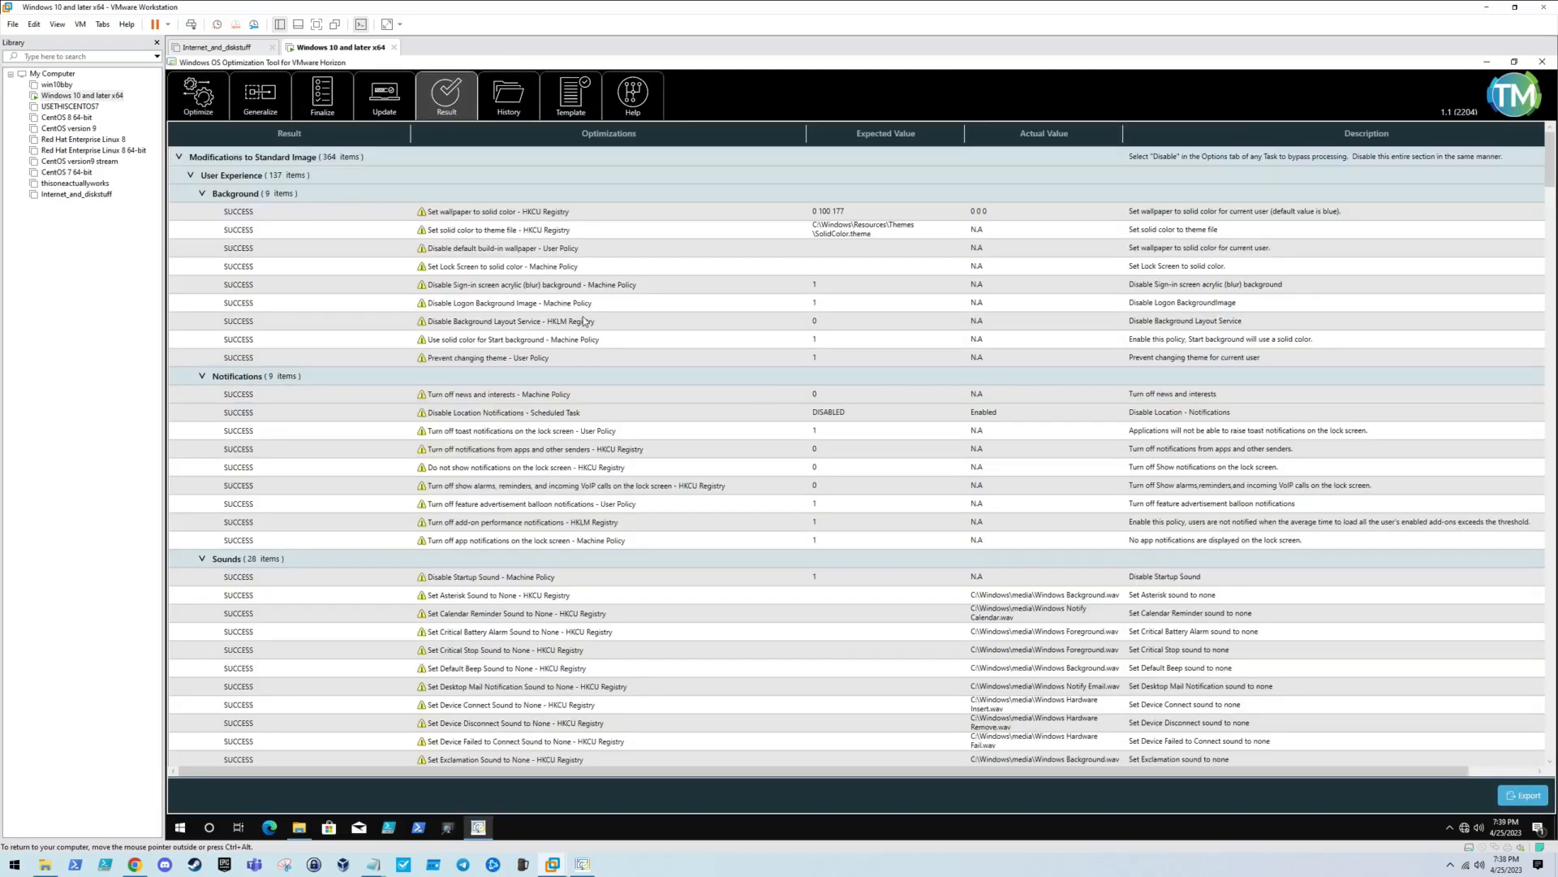
Review the optimization results and collapse the User Experience, Programs and System categories.
scroll(804, 341, down, 11)
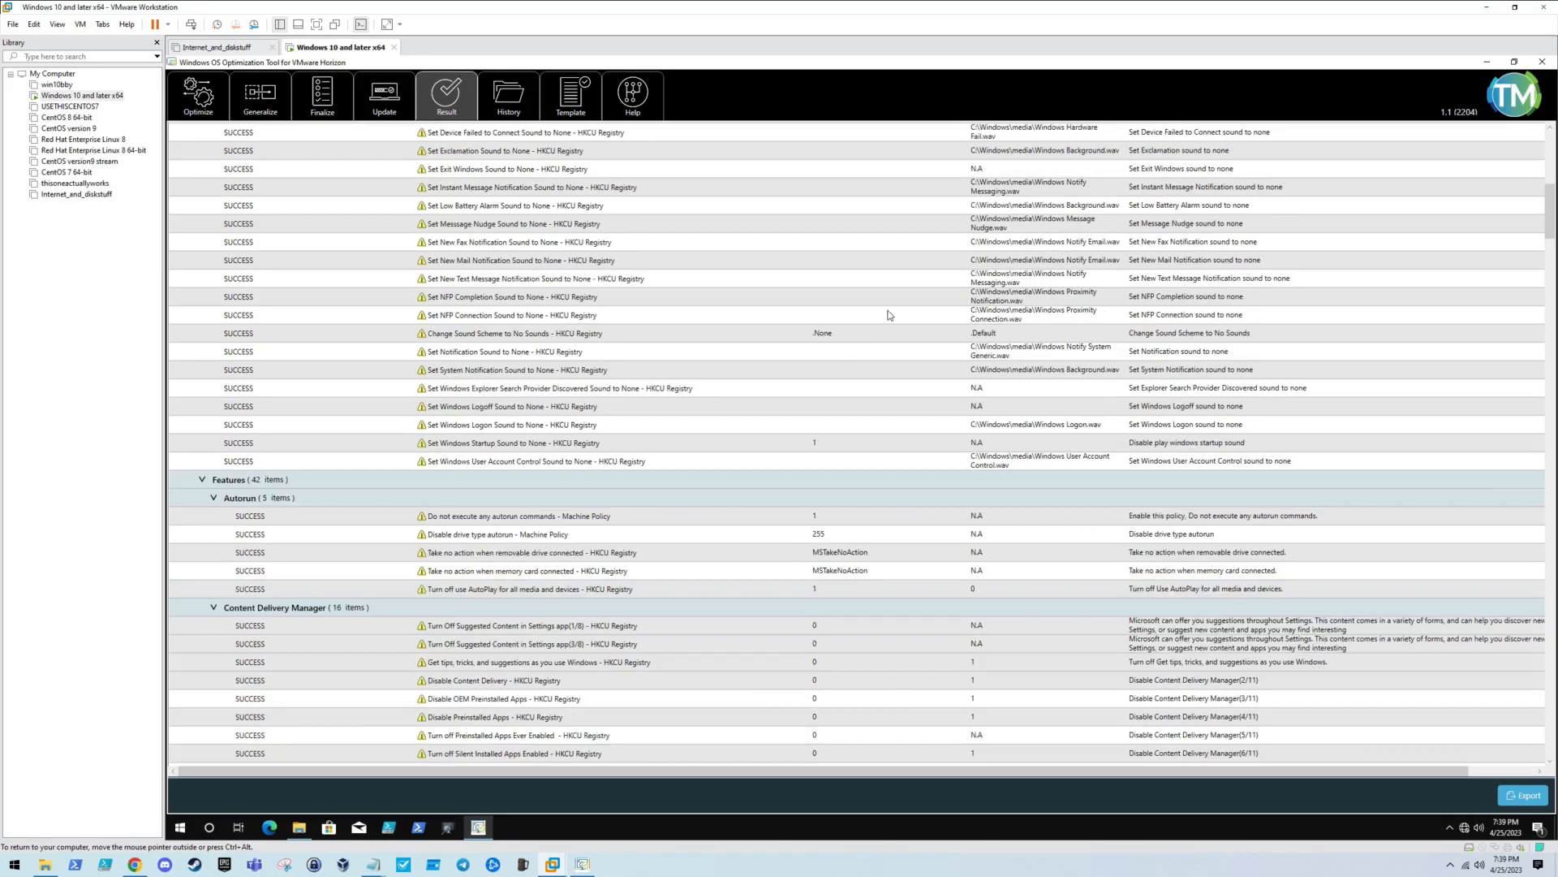
scroll(889, 315, up, 12)
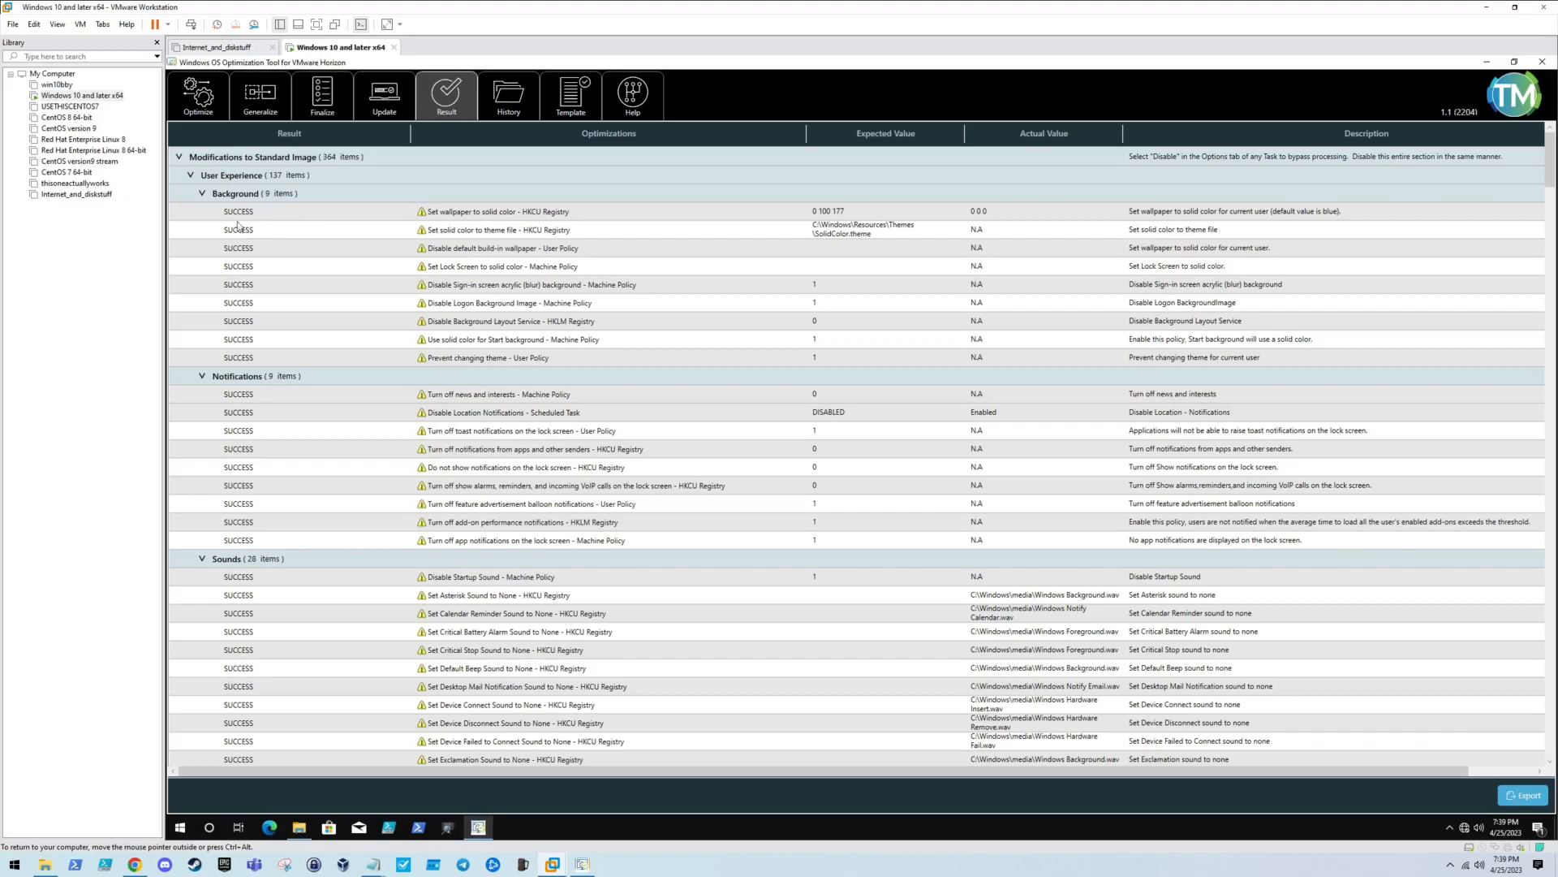
scroll(336, 445, down, 3)
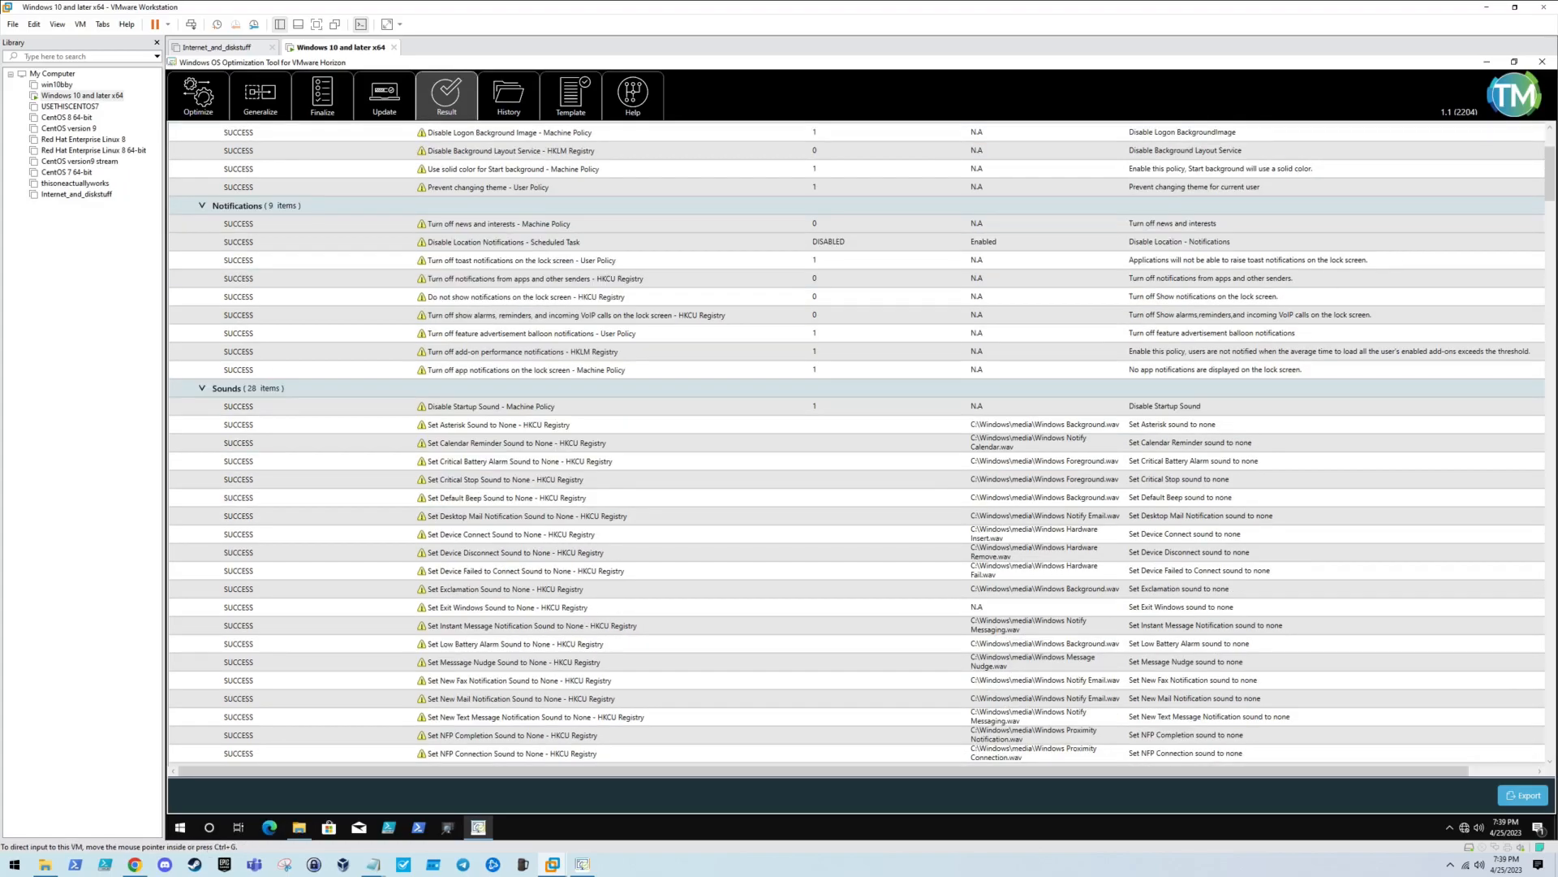
drag(1540, 178, 1445, 124)
click(201, 191)
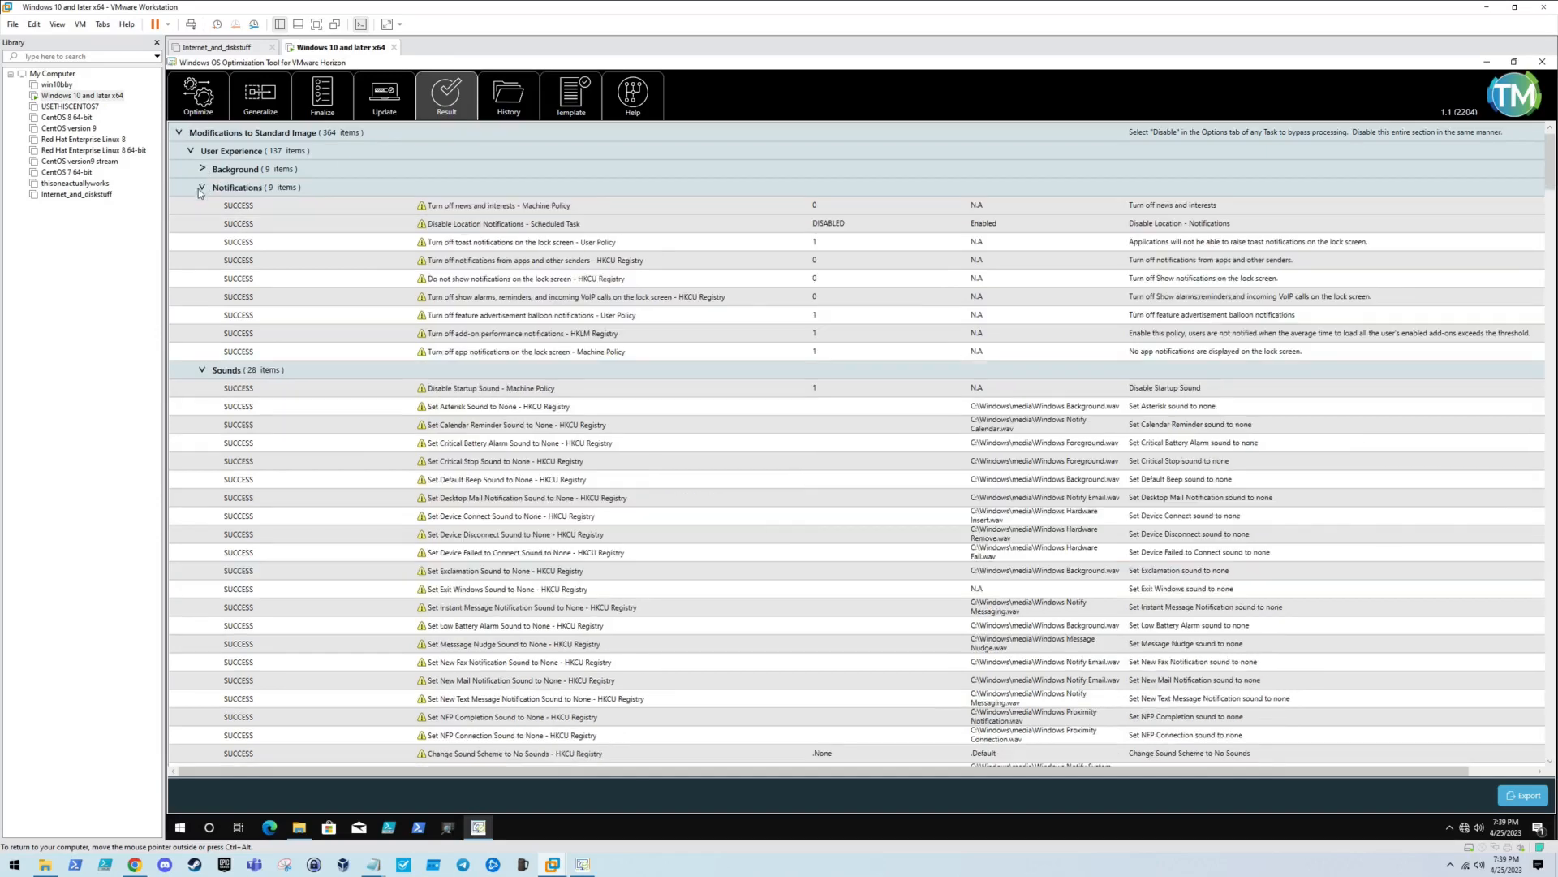
click(193, 151)
click(202, 188)
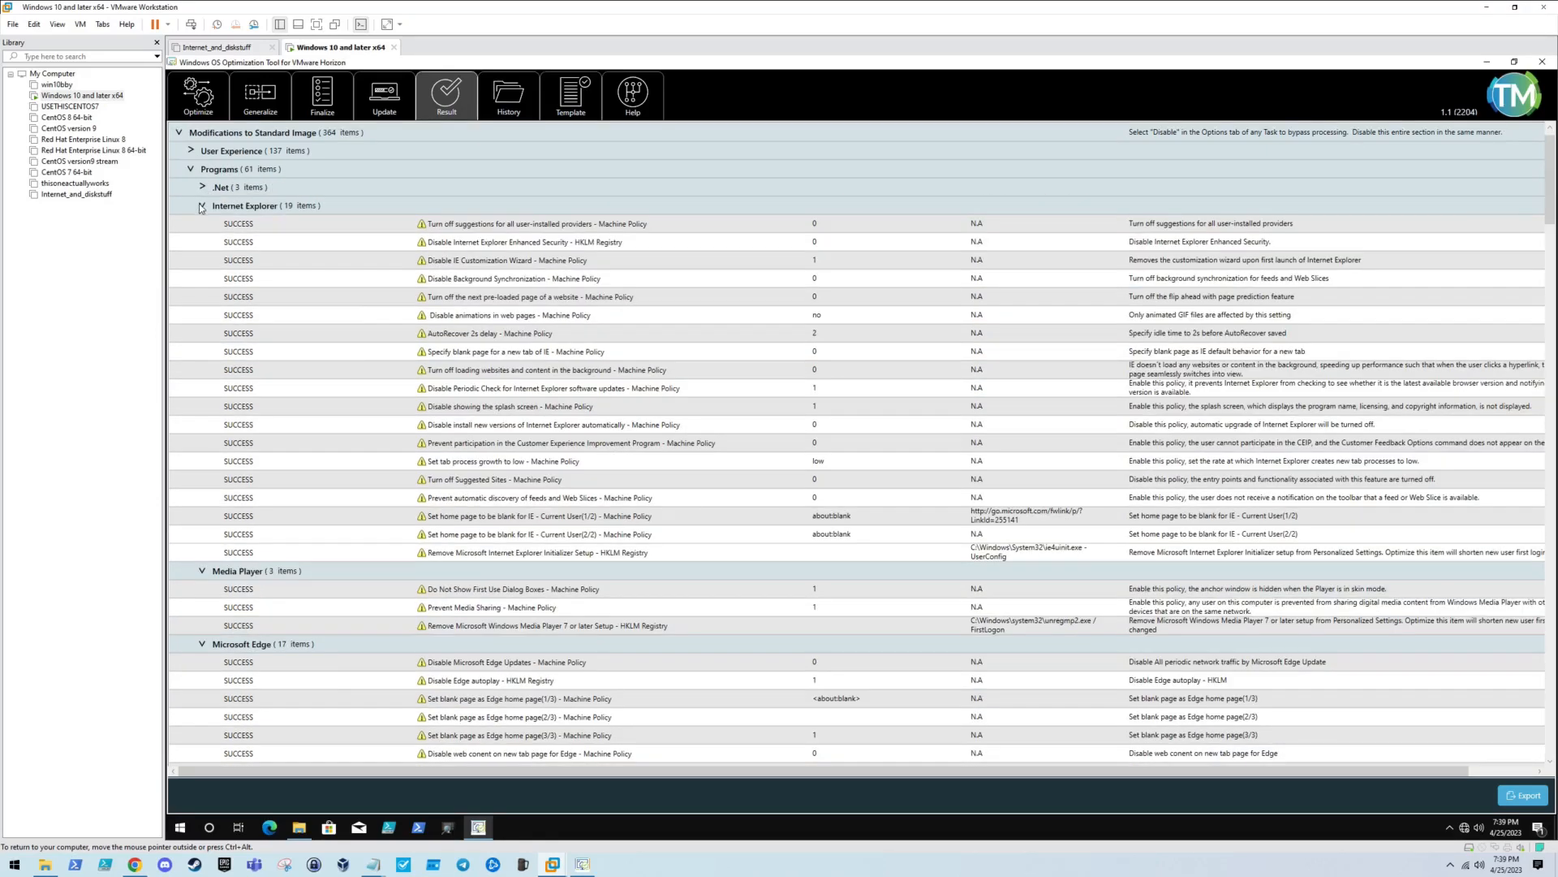
click(203, 206)
click(190, 169)
click(191, 187)
click(180, 157)
click(180, 158)
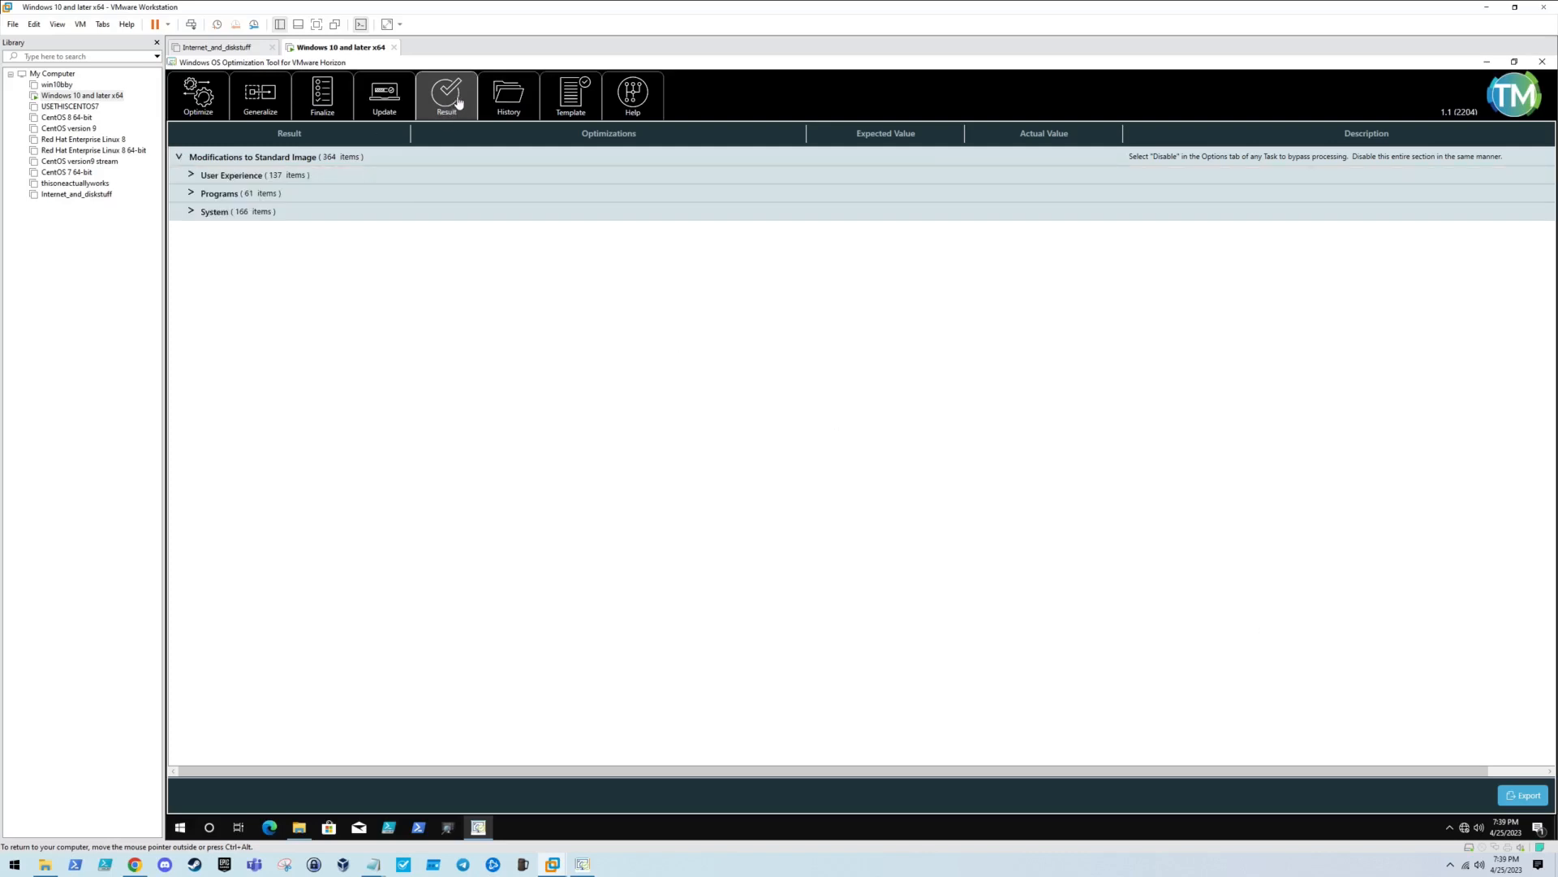
Look over the Optimize, Result, Generalize and Finalize pages of the optimization tool.
click(199, 104)
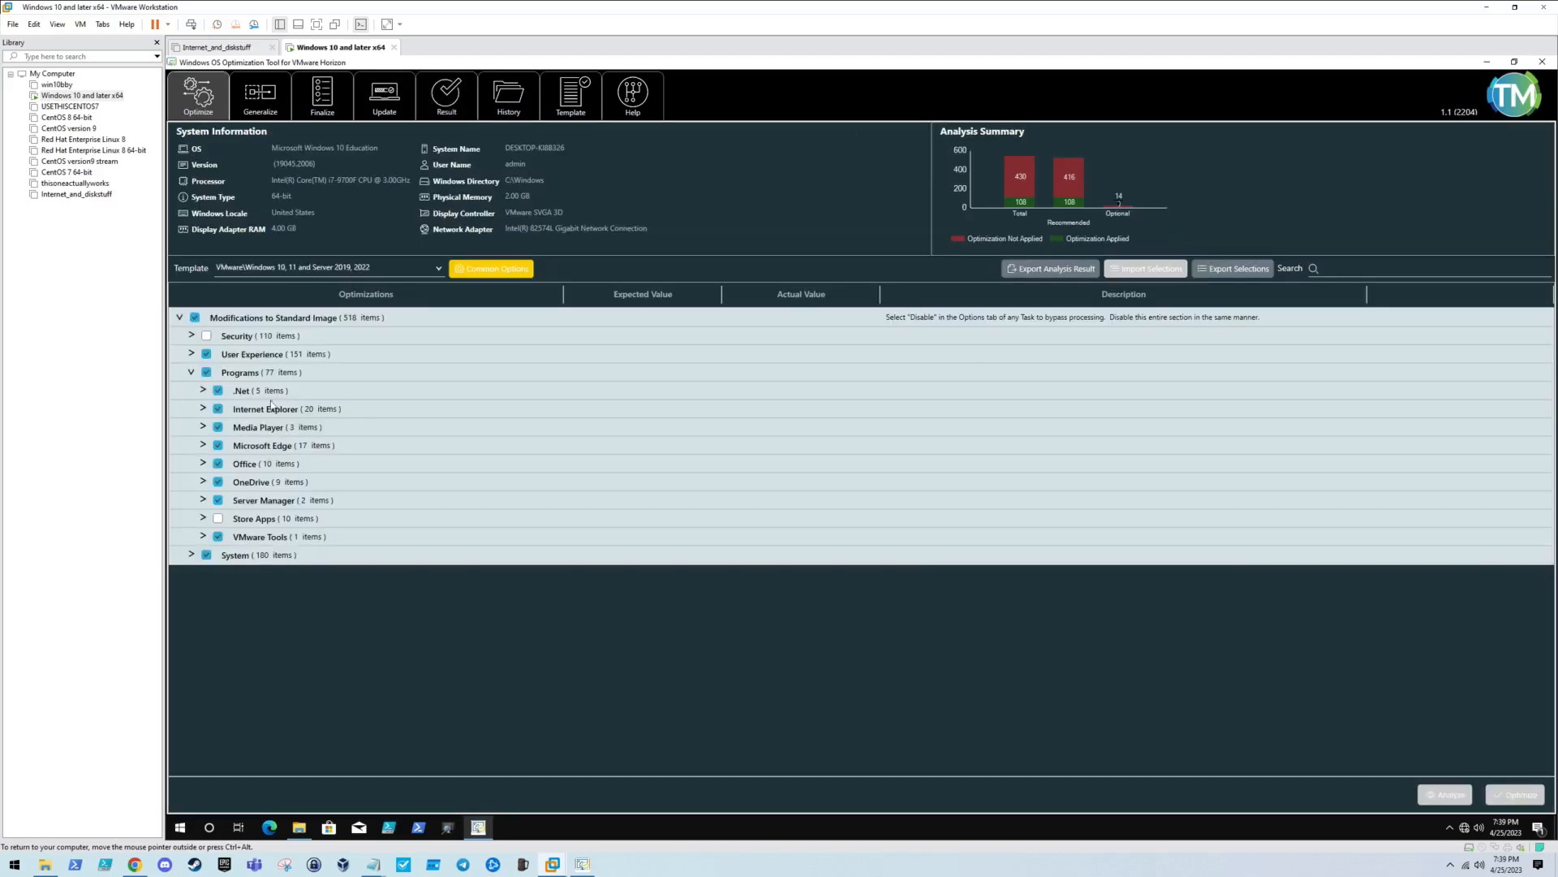
click(180, 318)
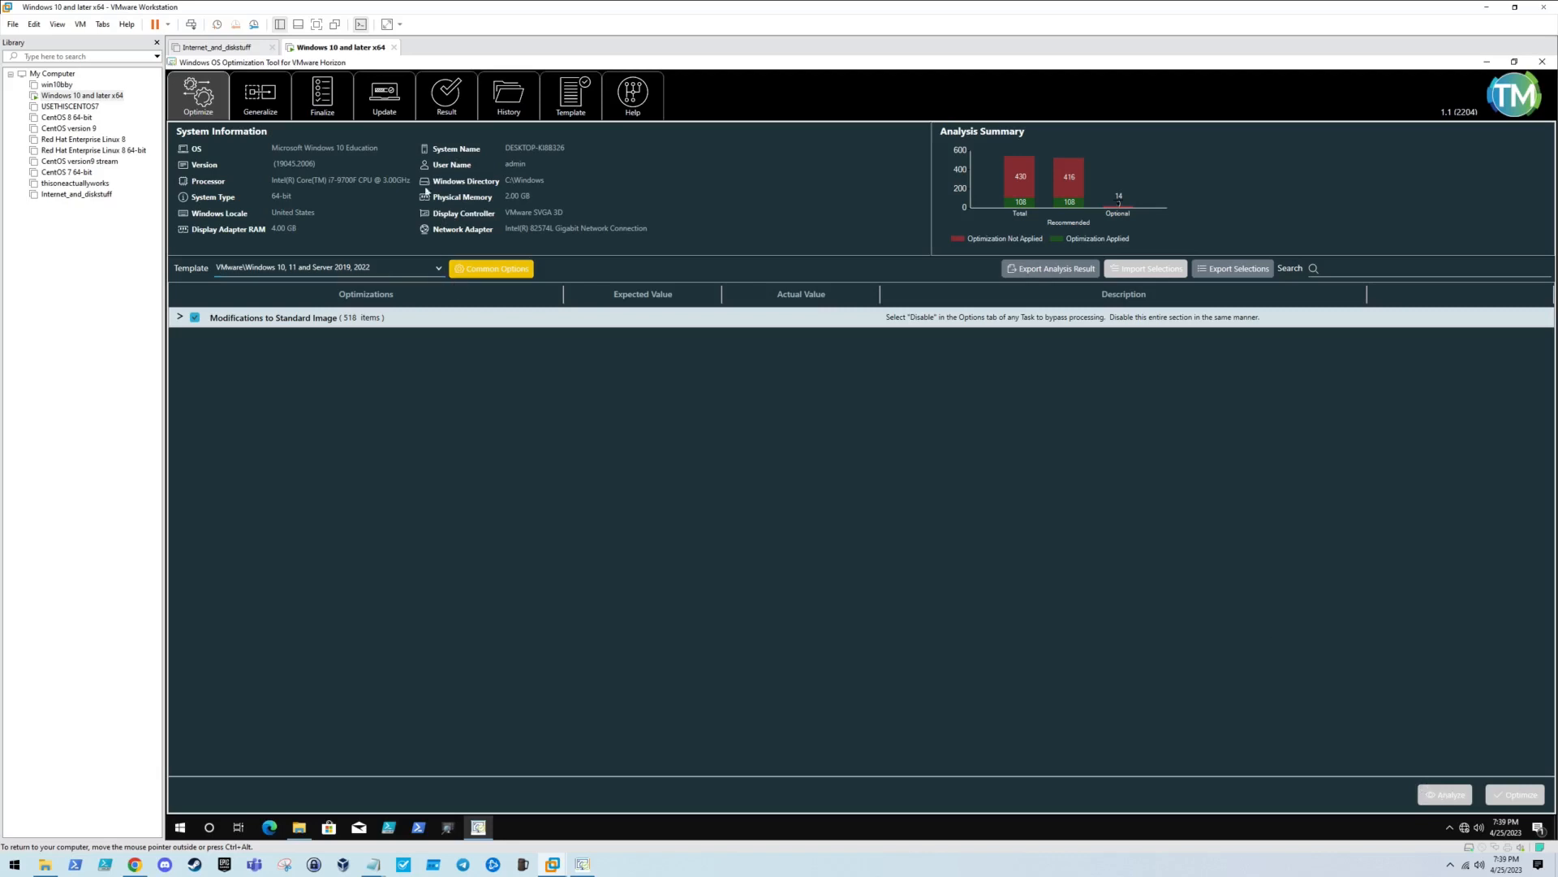
click(449, 93)
click(261, 97)
click(323, 108)
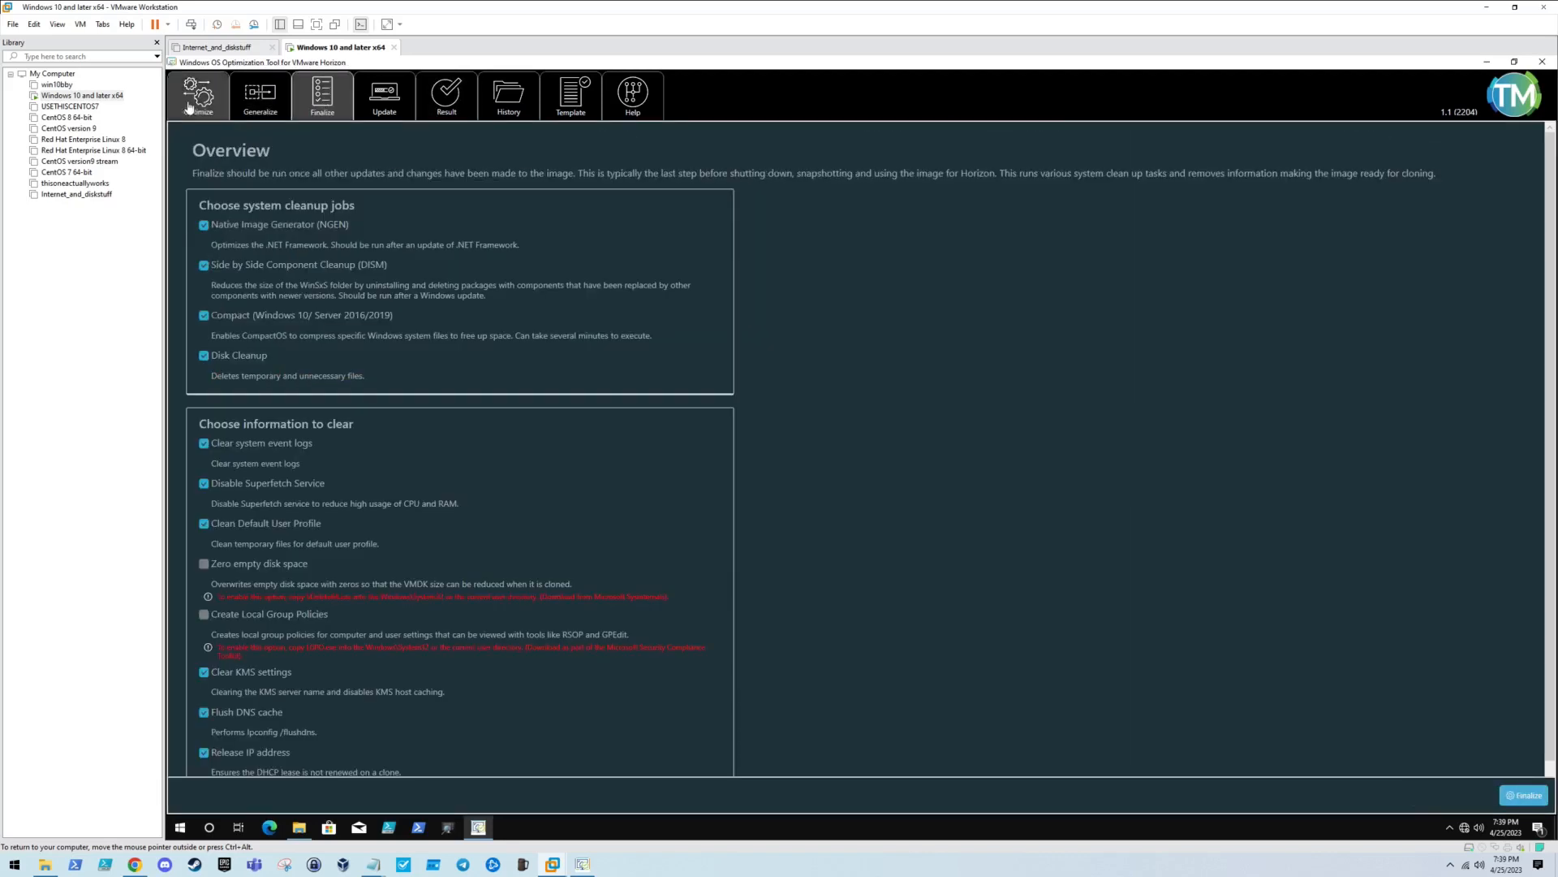
click(195, 106)
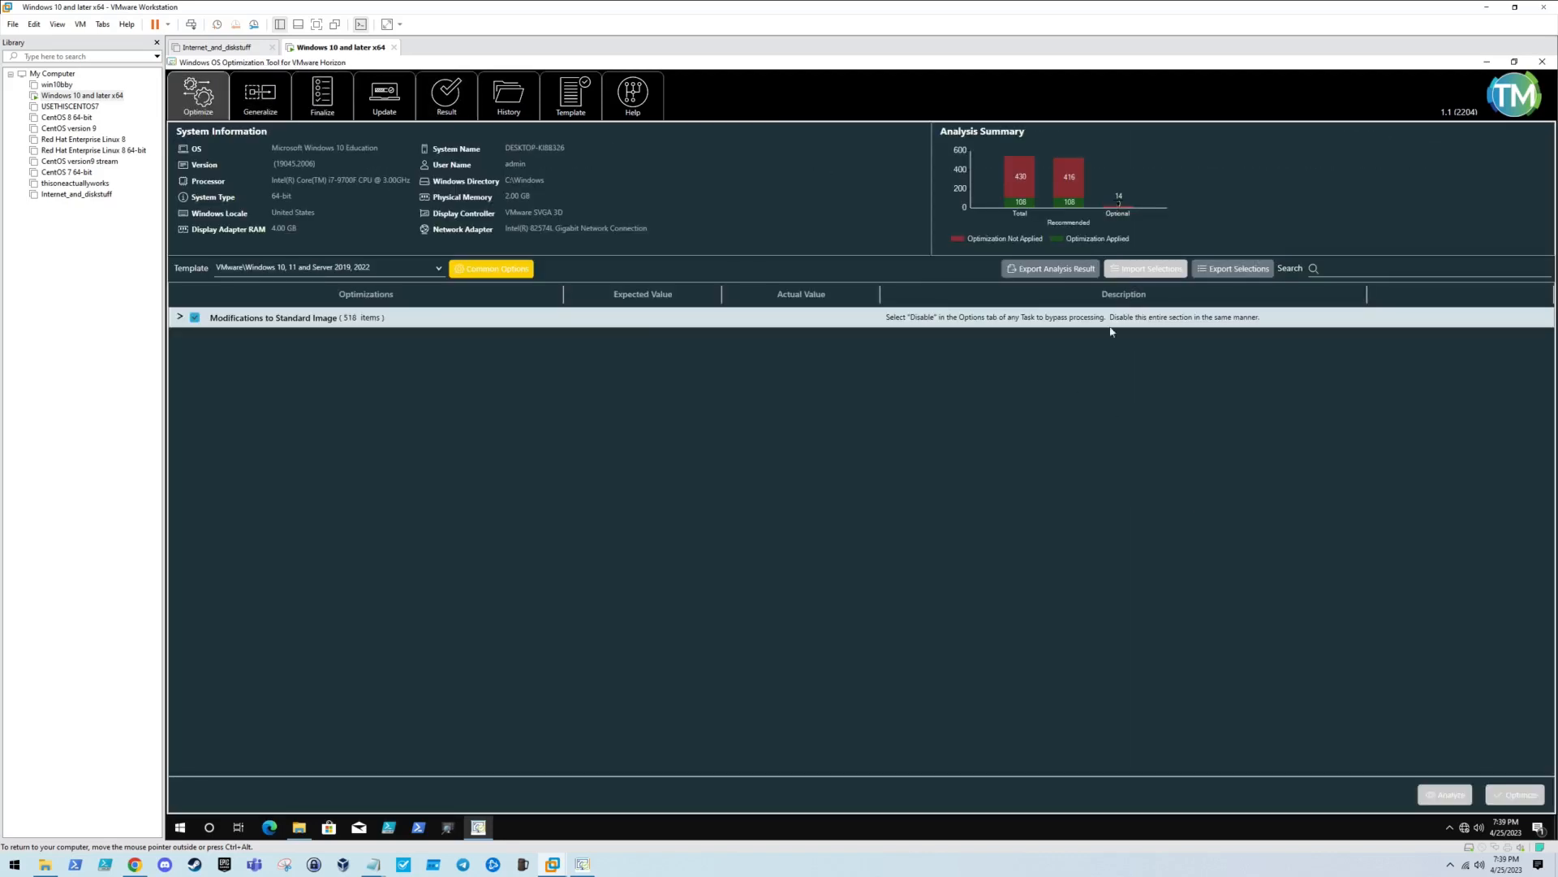
Close the optimization tool and run it again as administrator from Downloads, minimizing the folder window.
click(1542, 61)
click(299, 827)
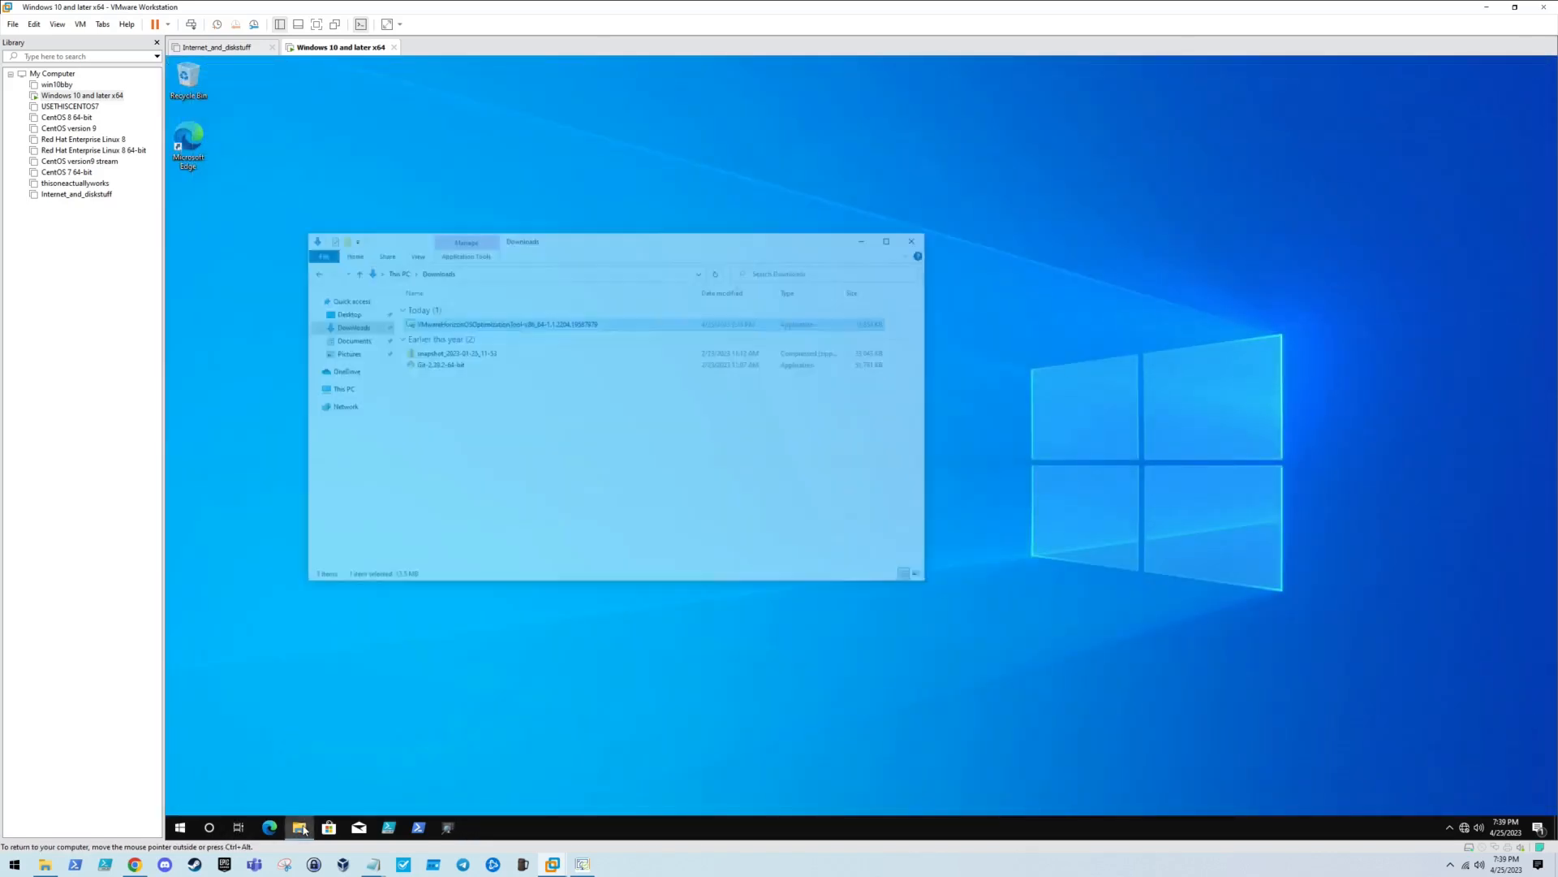
right_click(520, 259)
click(560, 278)
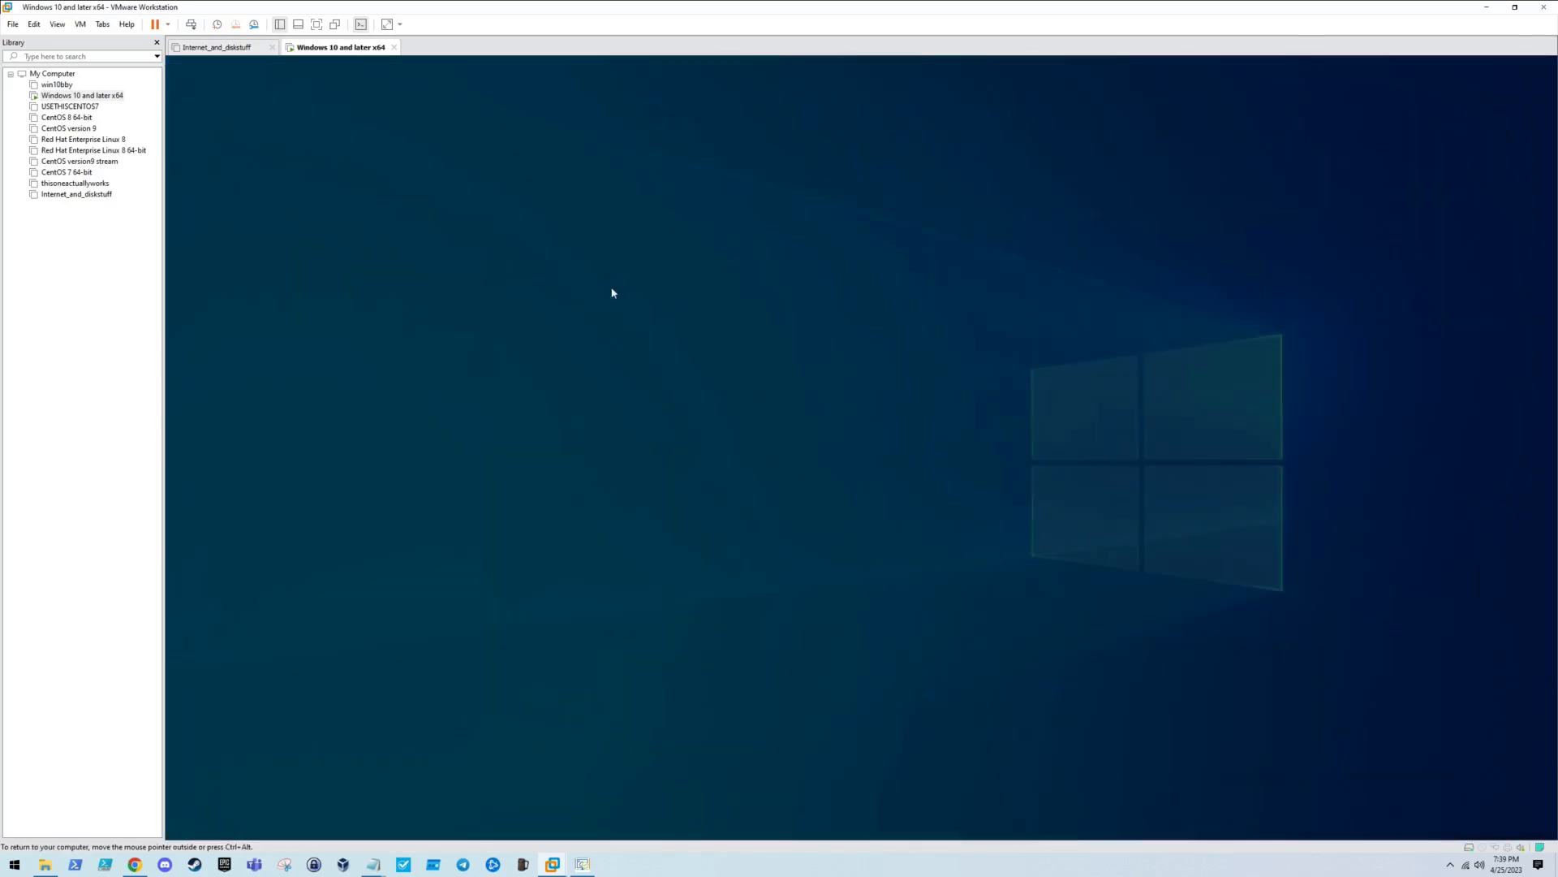
click(771, 524)
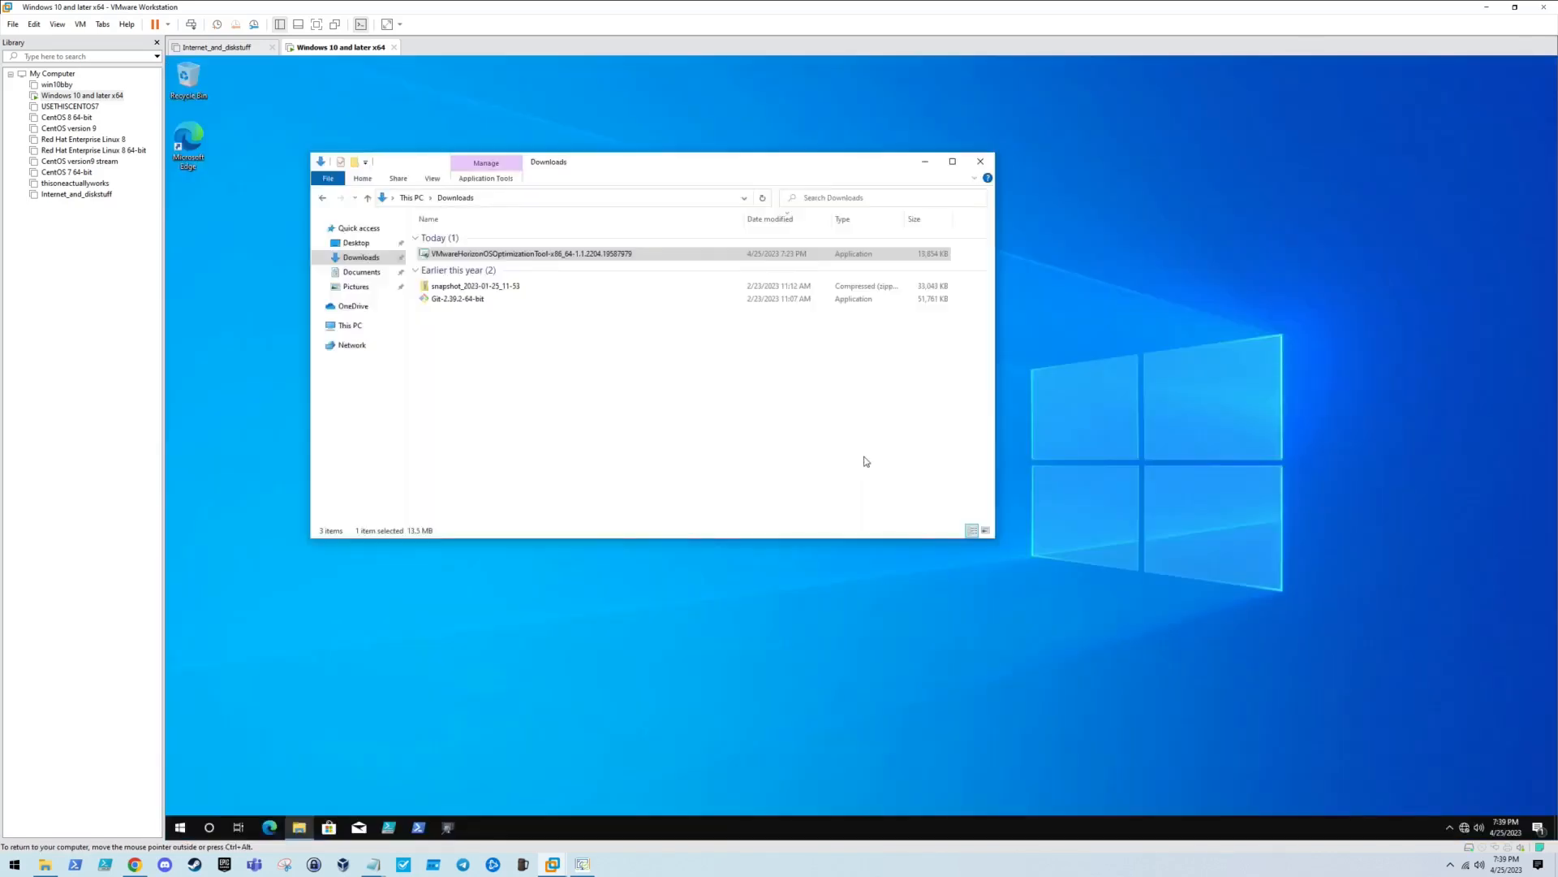
click(924, 163)
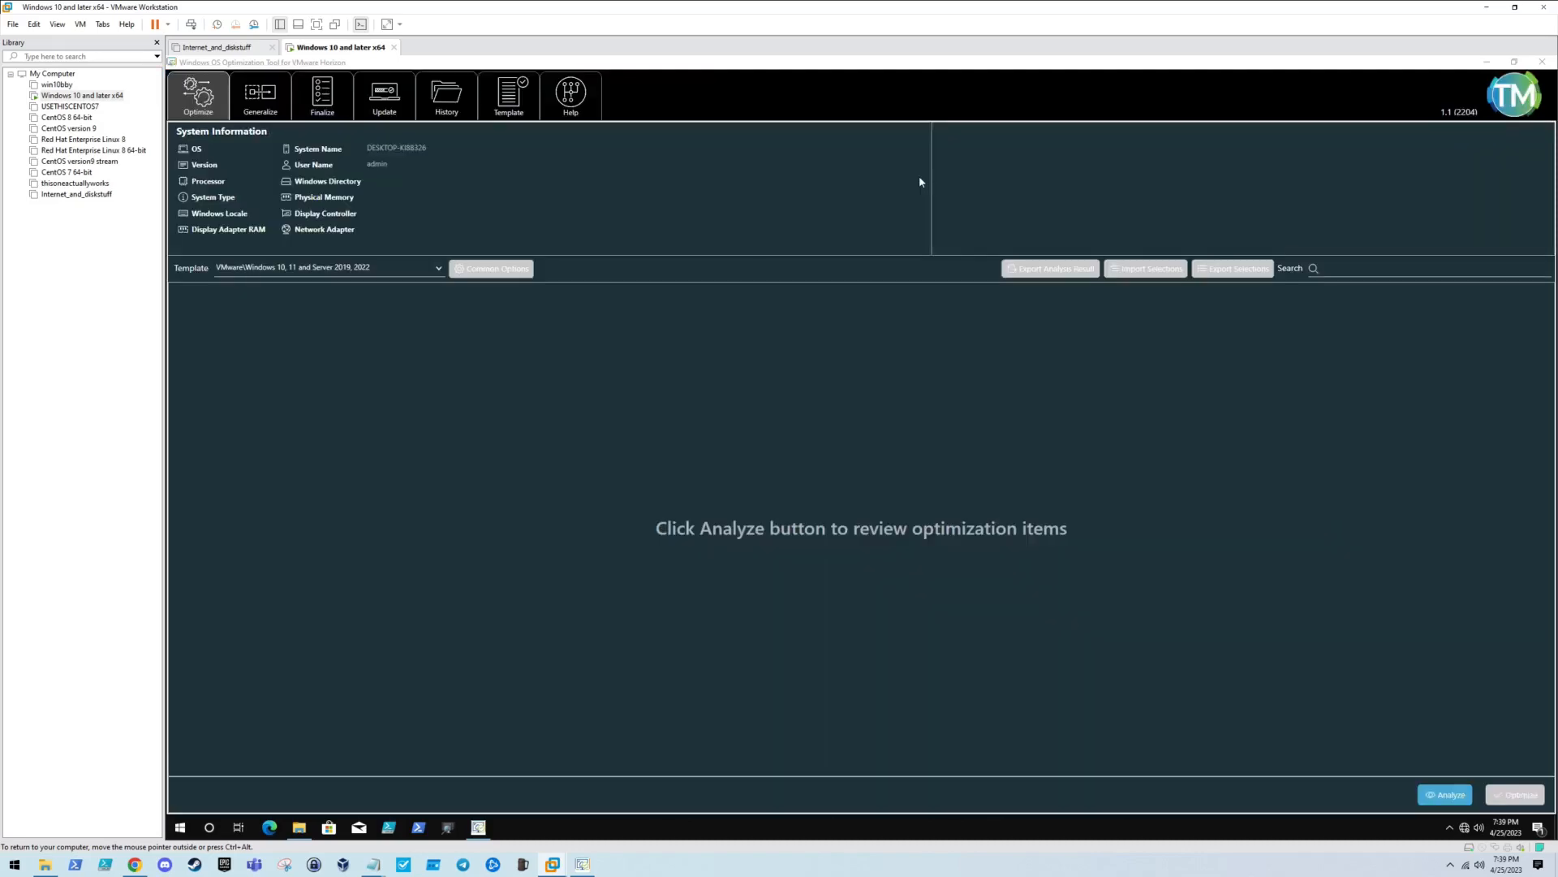
Analyze the system again and collapse the Security, User Experience, Programs and System categories.
click(1444, 795)
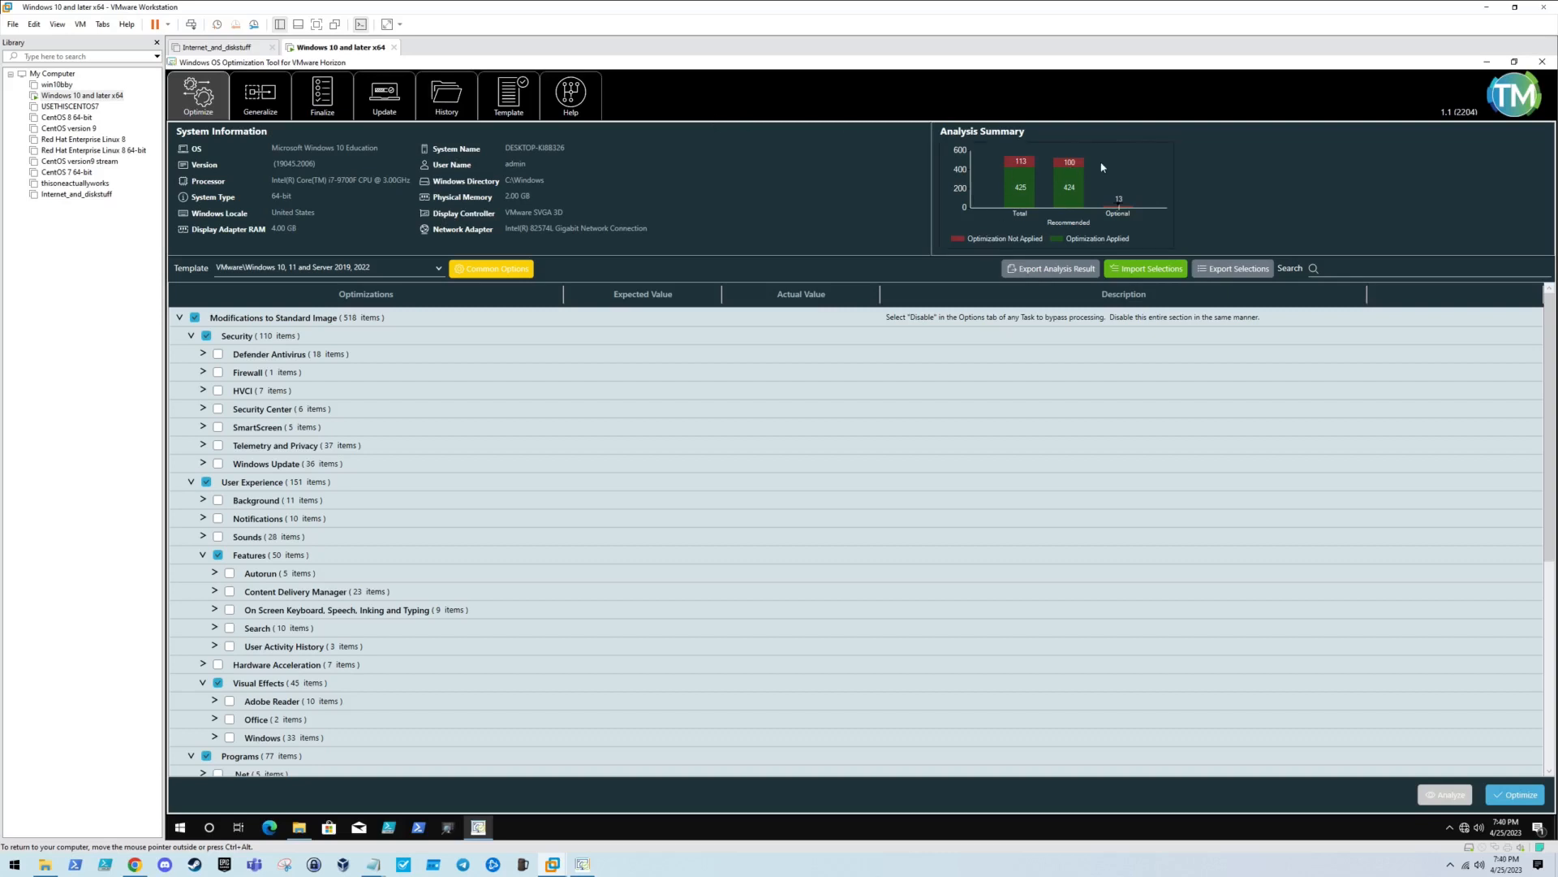
click(192, 336)
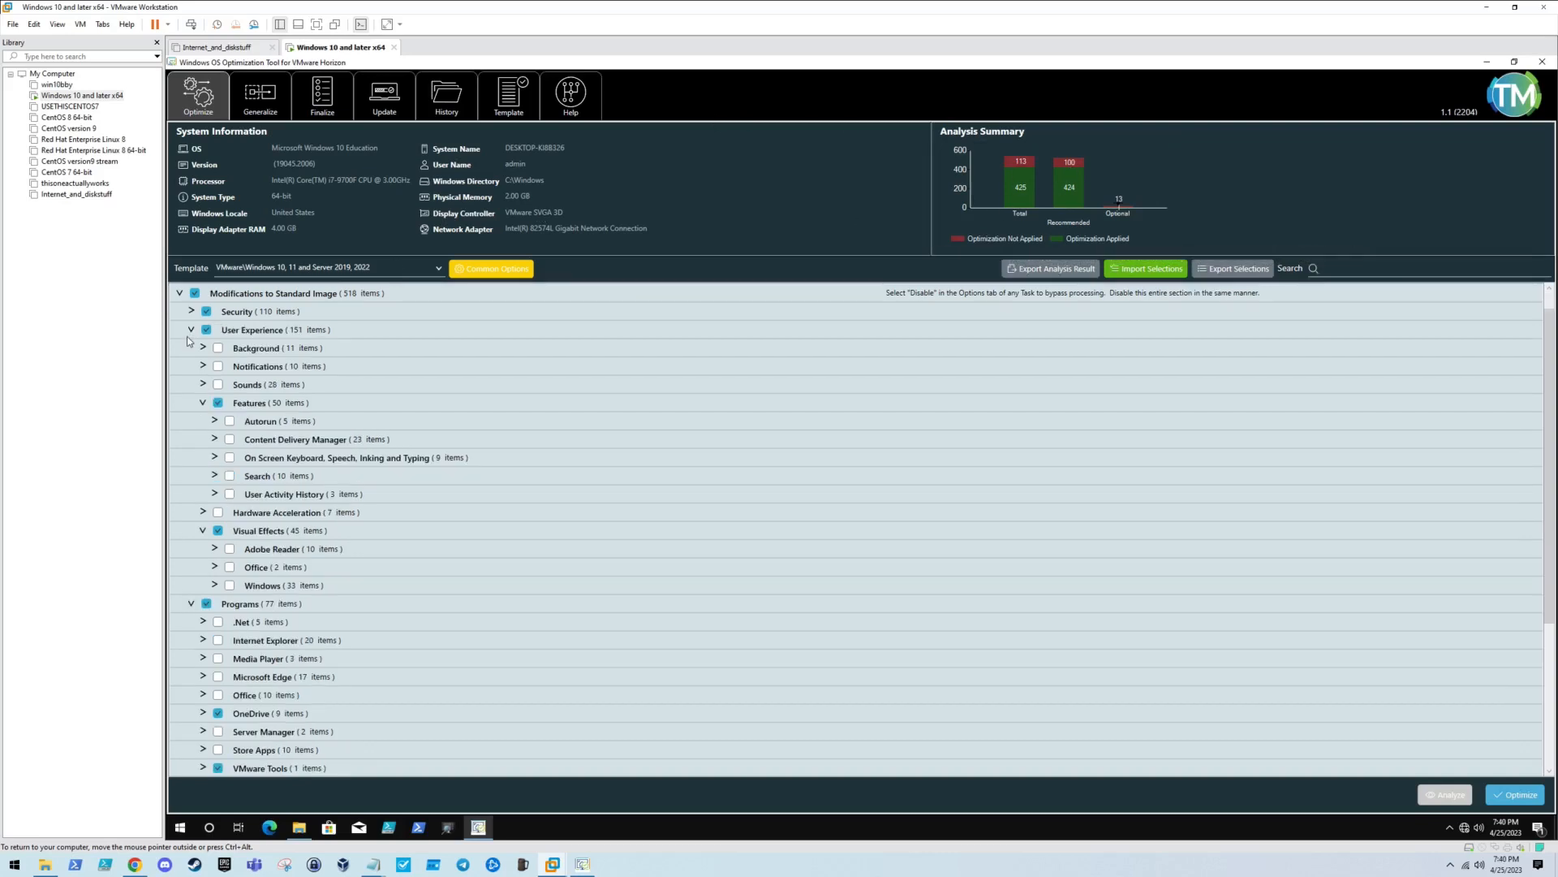
click(192, 354)
click(192, 372)
click(192, 391)
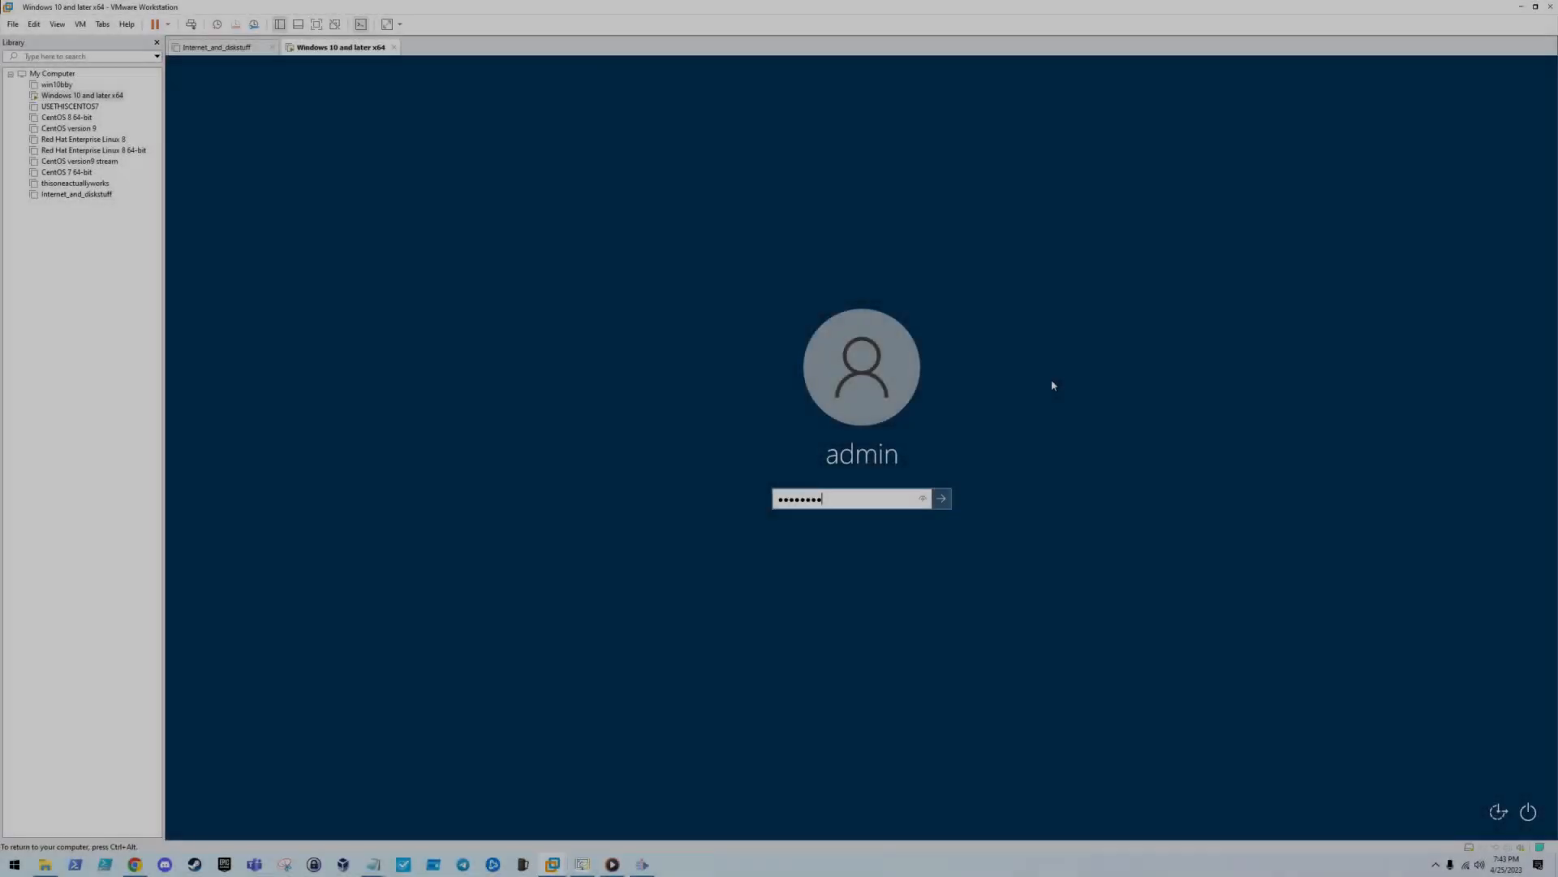
Sign in to Windows on the virtual machine with the account password.
key(Return)
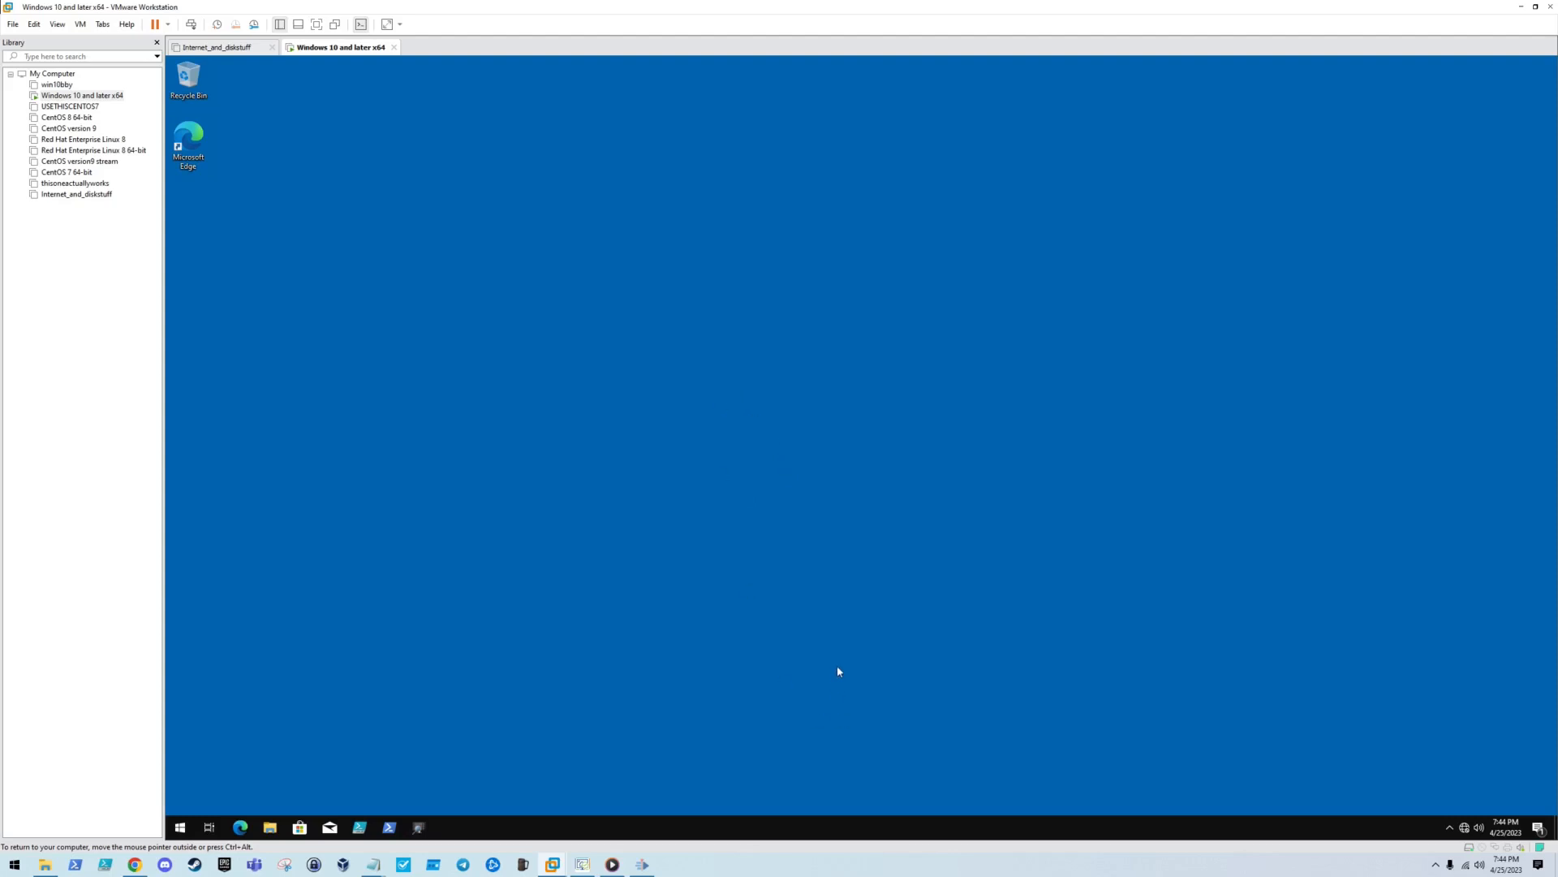
key(ctrl+alt)
key(alt+z)
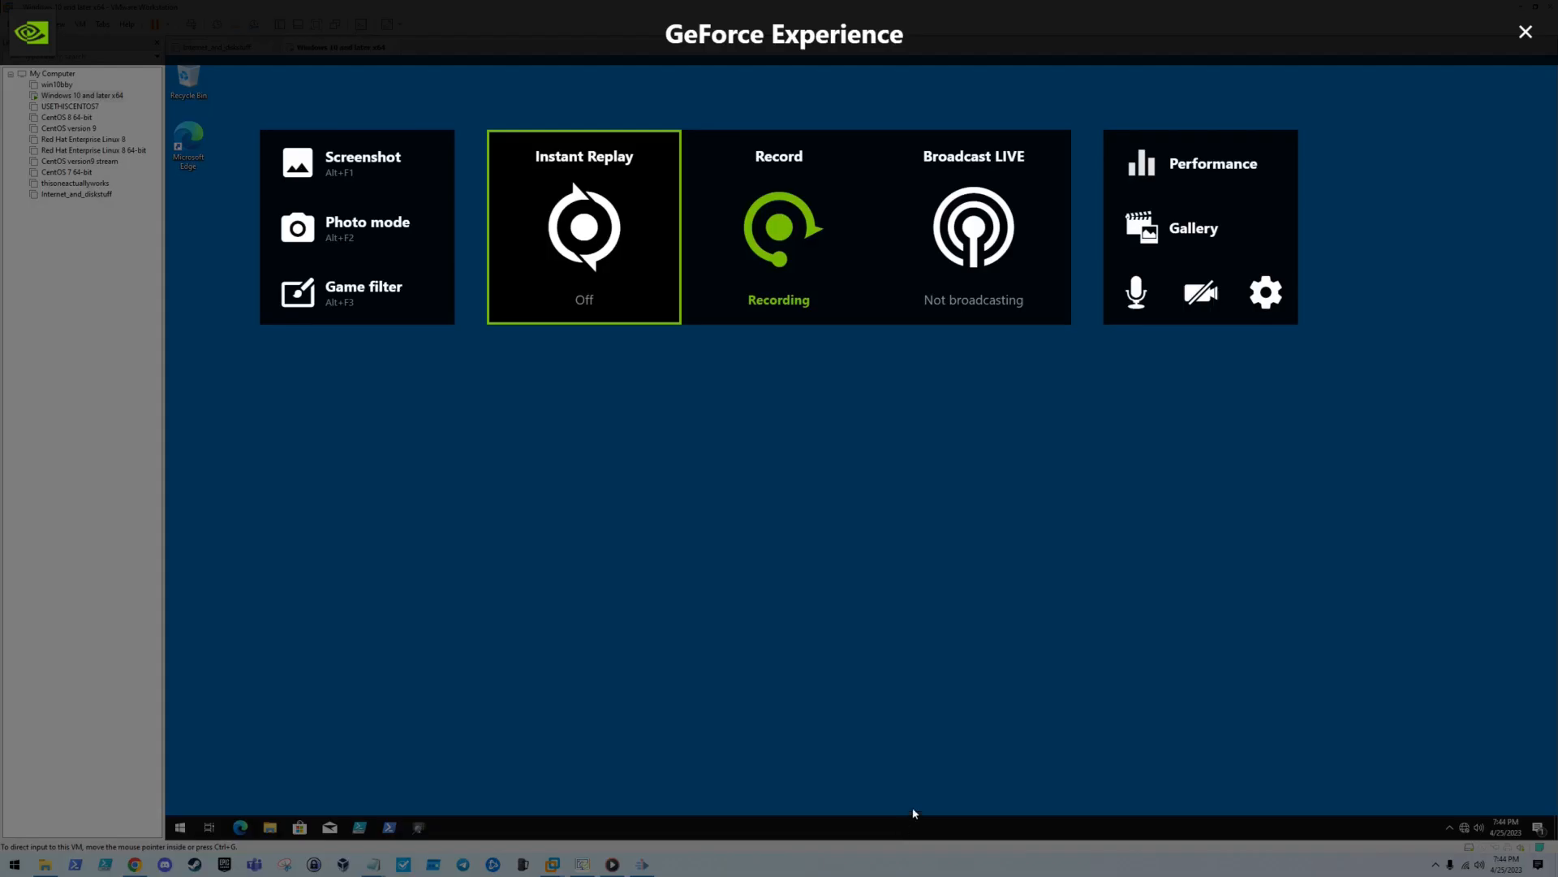